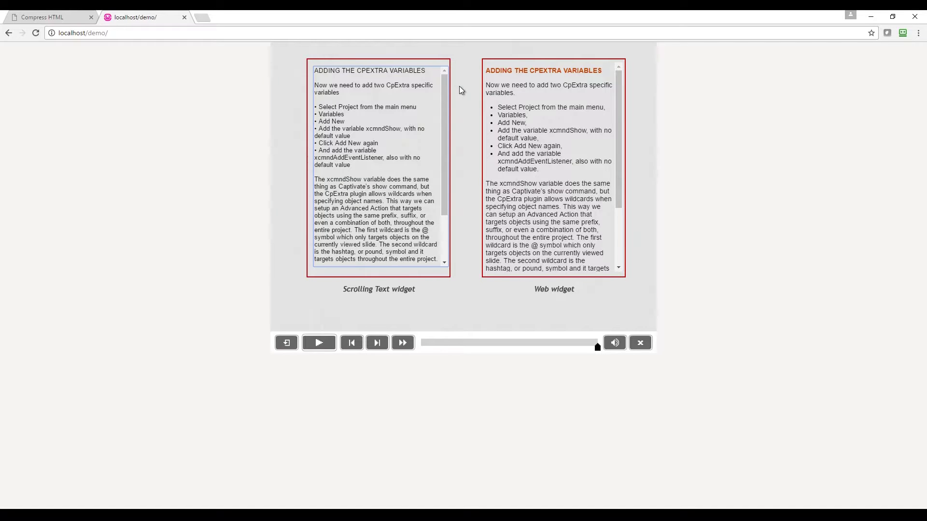
# Insert web object Web_5 onto the blank slide and switch it to Embed code.
pyautogui.moveTo(445, 91); pyautogui.dragTo(456, 75)
pyautogui.moveTo(616, 83)
pyautogui.mouseDown()
pyautogui.moveTo(619, 169)
pyautogui.moveTo(619, 70)
pyautogui.mouseUp()
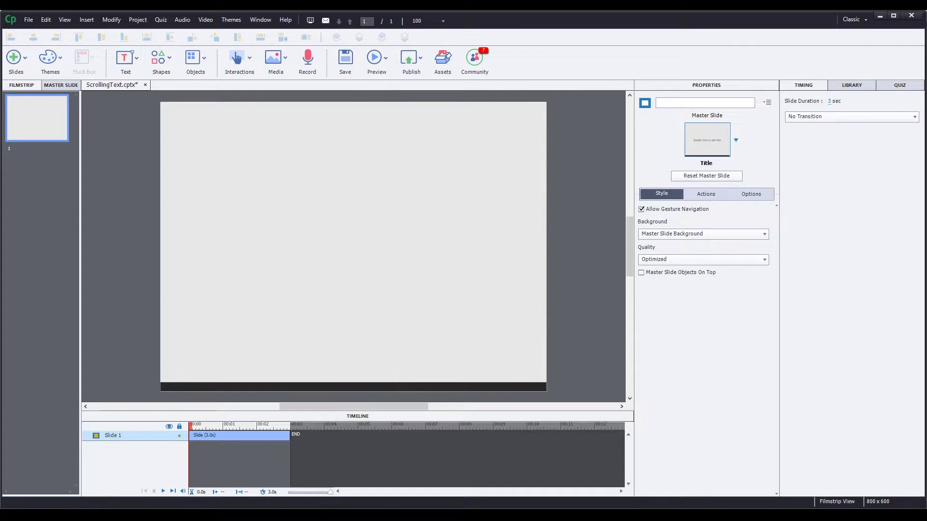
pyautogui.click(192, 58)
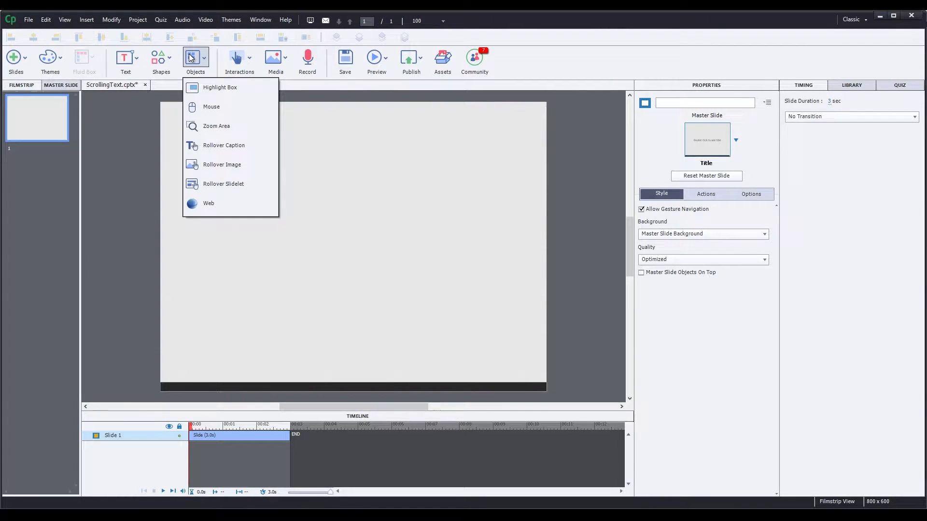
pyautogui.click(207, 203)
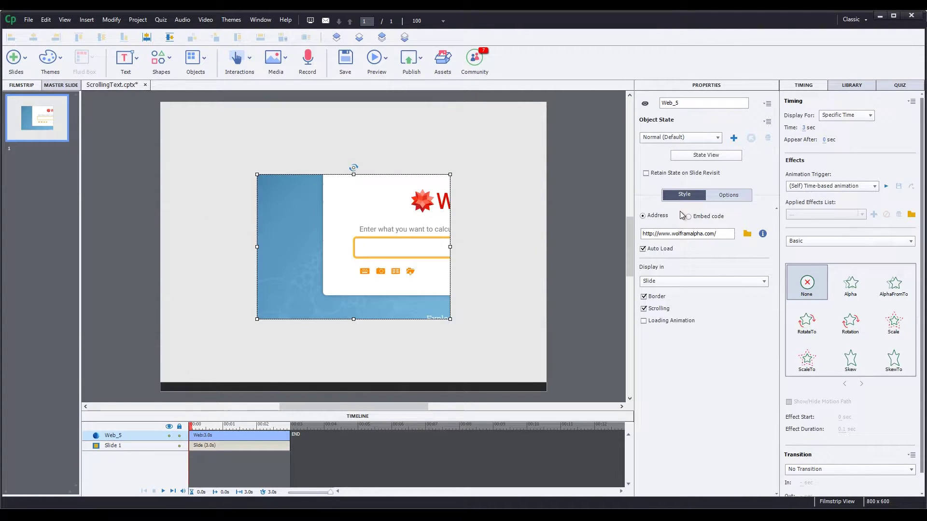
pyautogui.click(689, 217)
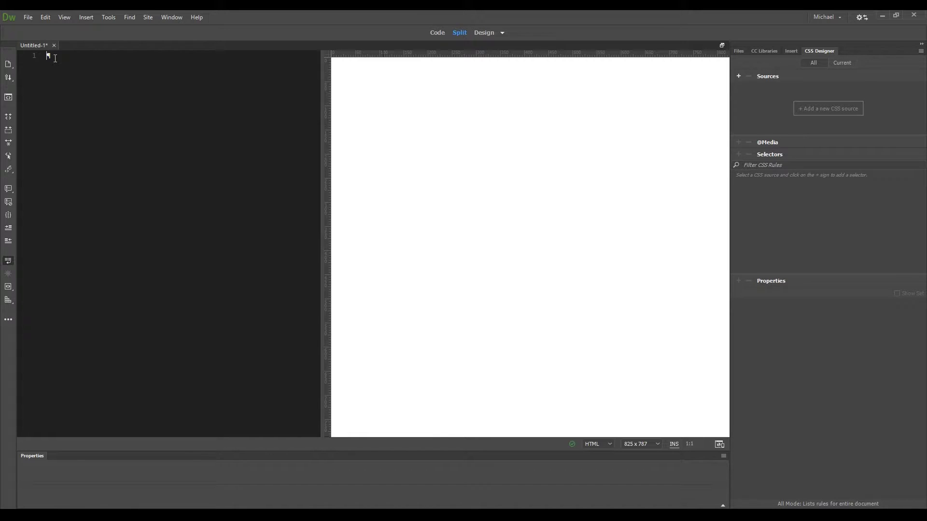
# Write an empty <div id="scrollingText"></div> in Code view, then select all the transcript text in Notepad++.
pyautogui.write('<div ')
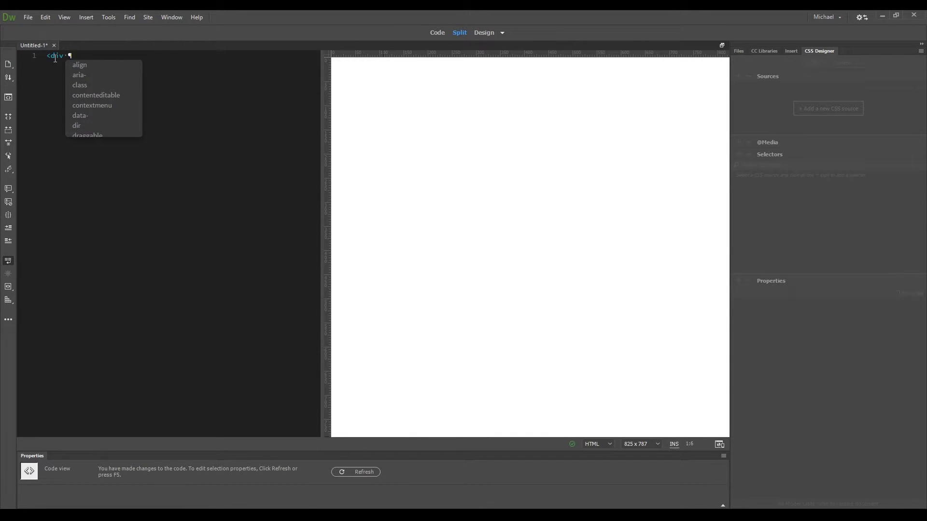
pyautogui.write('id')
pyautogui.press('Return')
pyautogui.write('scrolli')
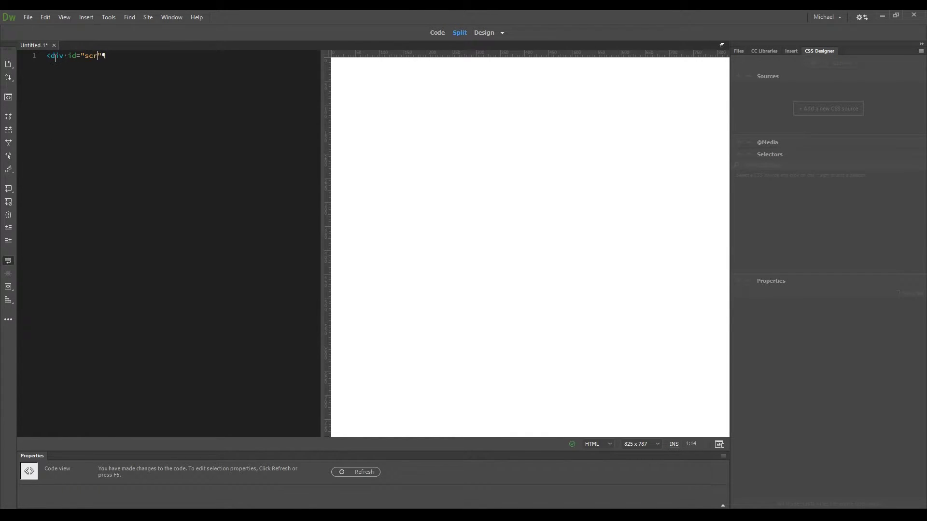
pyautogui.write('ngText">')
pyautogui.press('Return')
pyautogui.write('</div>')
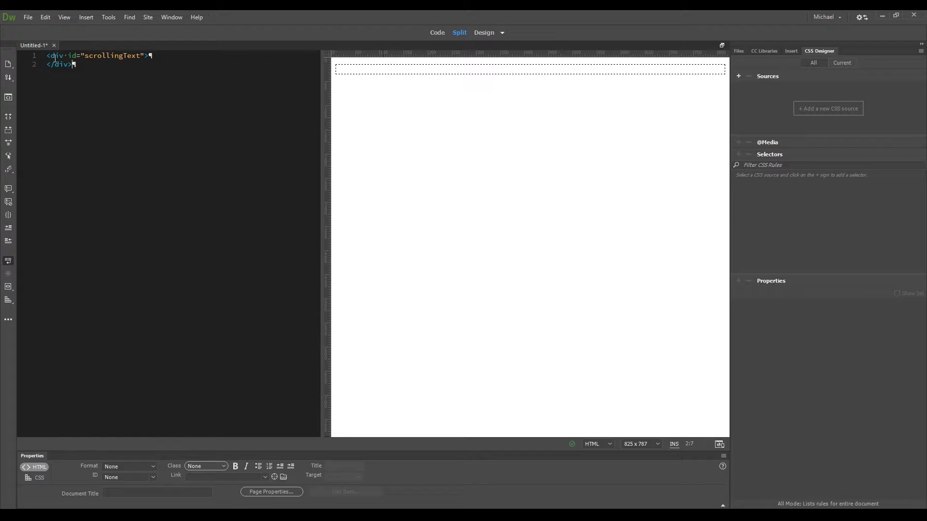
pyautogui.hotkey('alt', 'Tab')
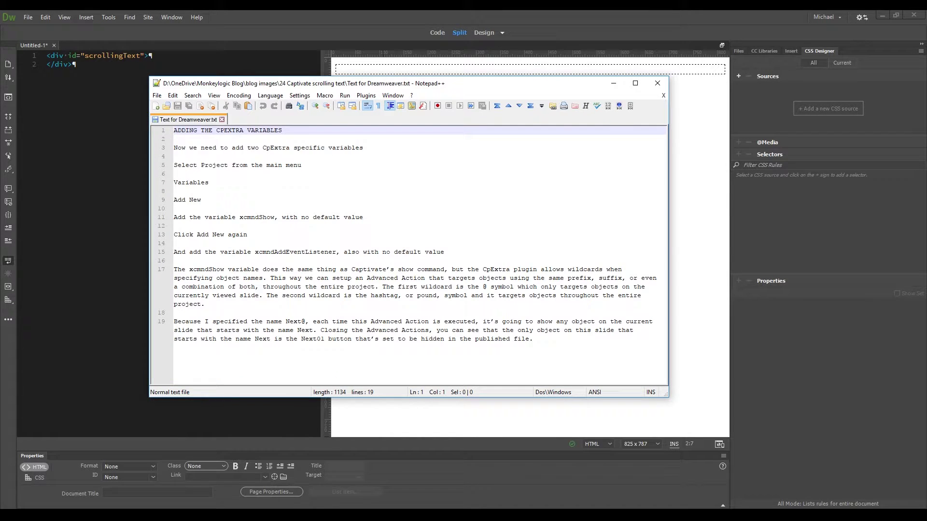
pyautogui.hotkey('ctrl', 'a')
pyautogui.hotkey('ctrl', 'c')
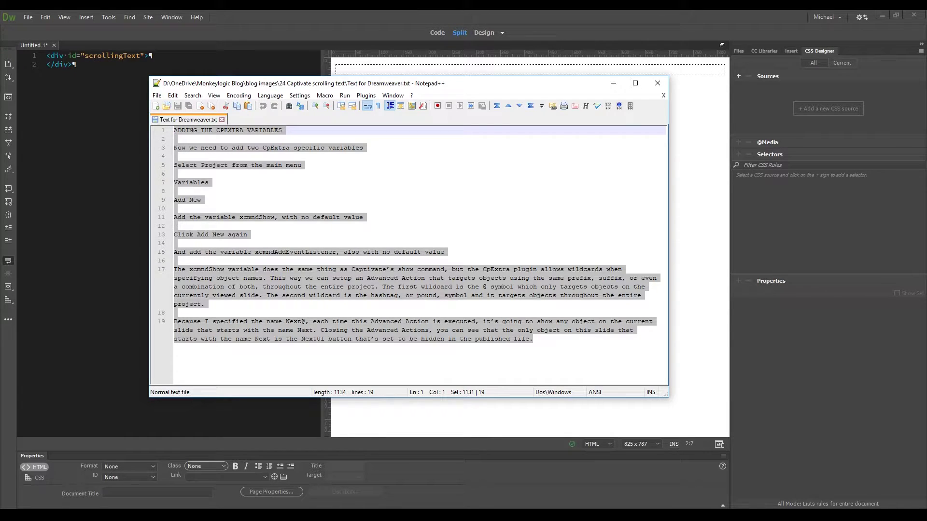
# Paste the transcript into the scrollingText div in Design view.
pyautogui.click(626, 26)
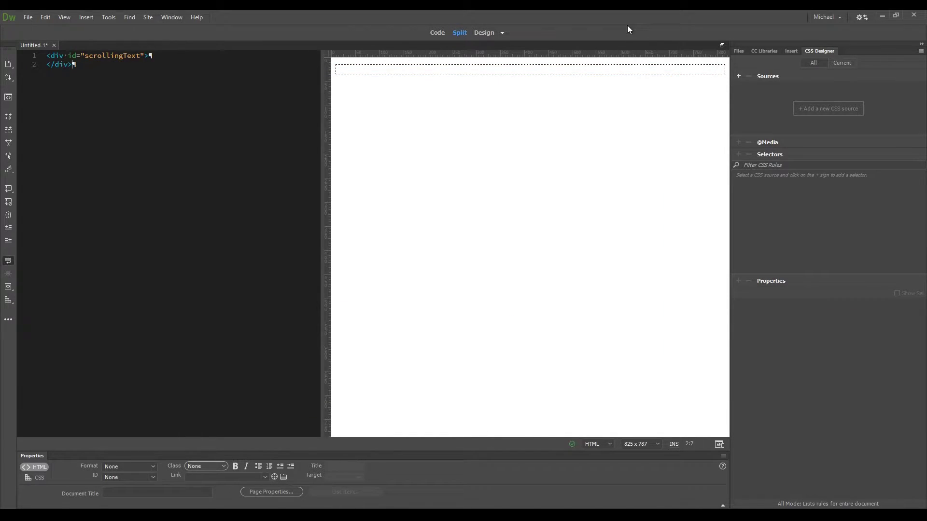
pyautogui.click(403, 70)
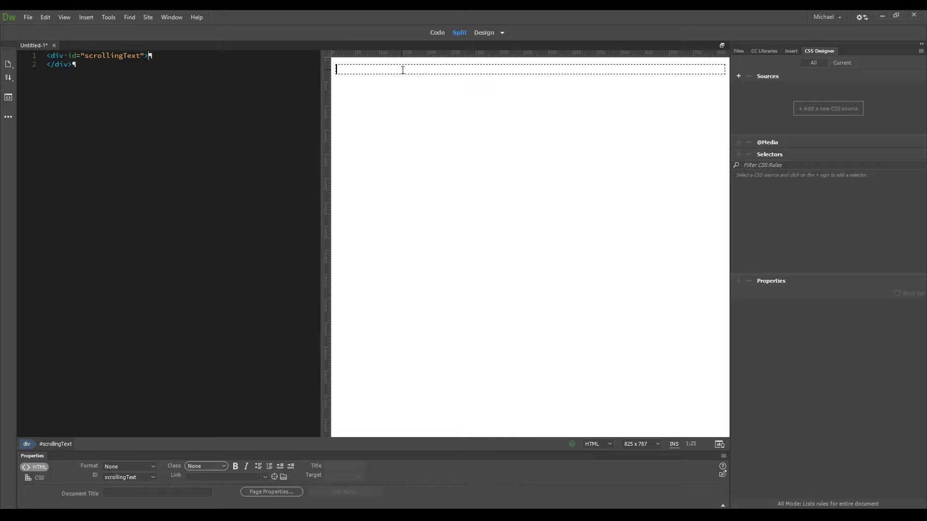
pyautogui.hotkey('ctrl', 'v')
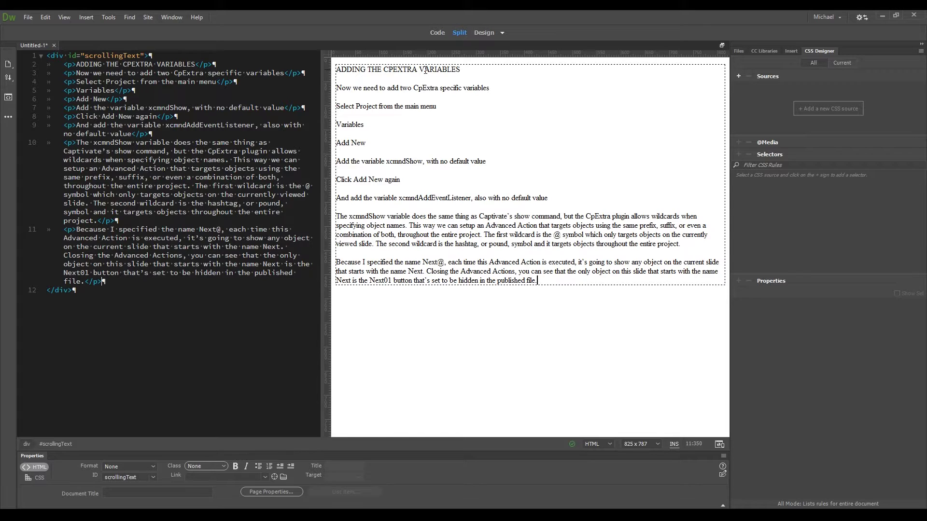
# Make the title 'ADDING THE CPEXTRA VARIABLES' a Heading 1 and the six steps a bulleted list.
pyautogui.click(468, 68)
pyautogui.moveTo(469, 68); pyautogui.dragTo(315, 70)
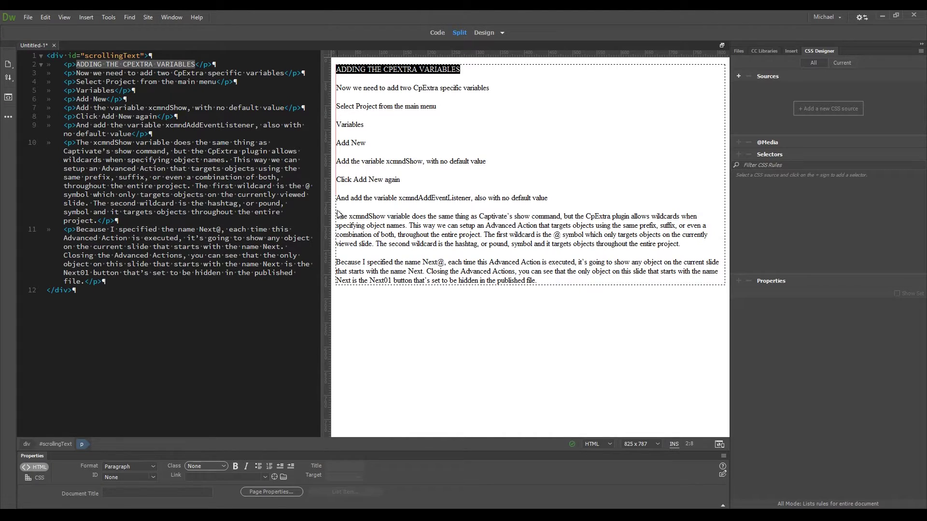
pyautogui.click(154, 466)
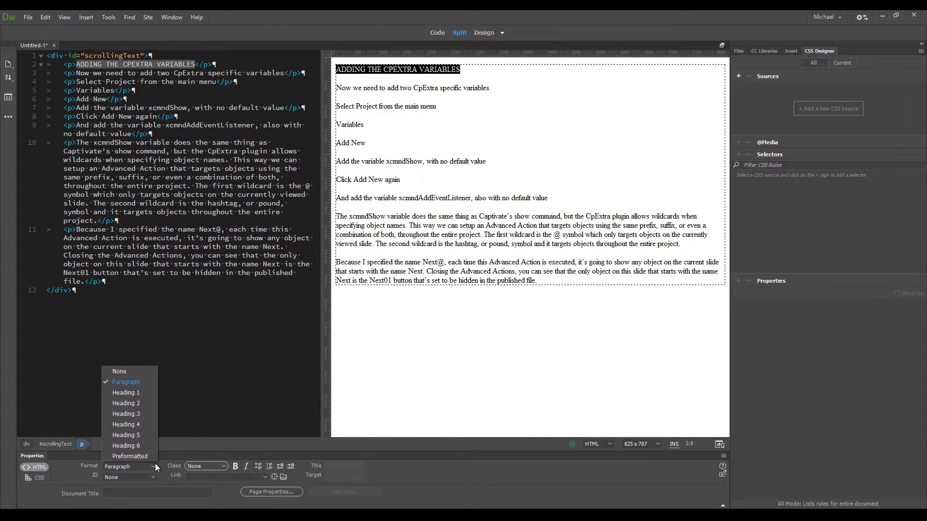
pyautogui.click(121, 391)
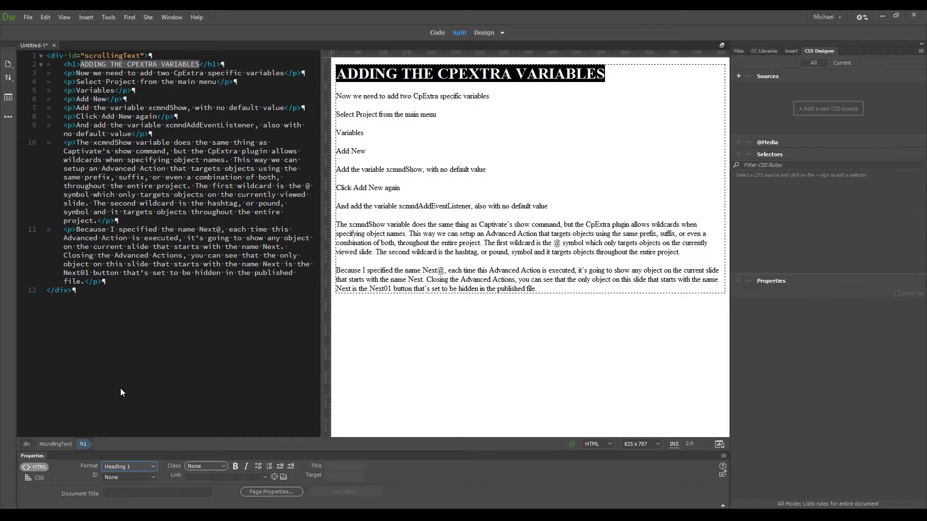
pyautogui.moveTo(562, 205); pyautogui.dragTo(338, 123)
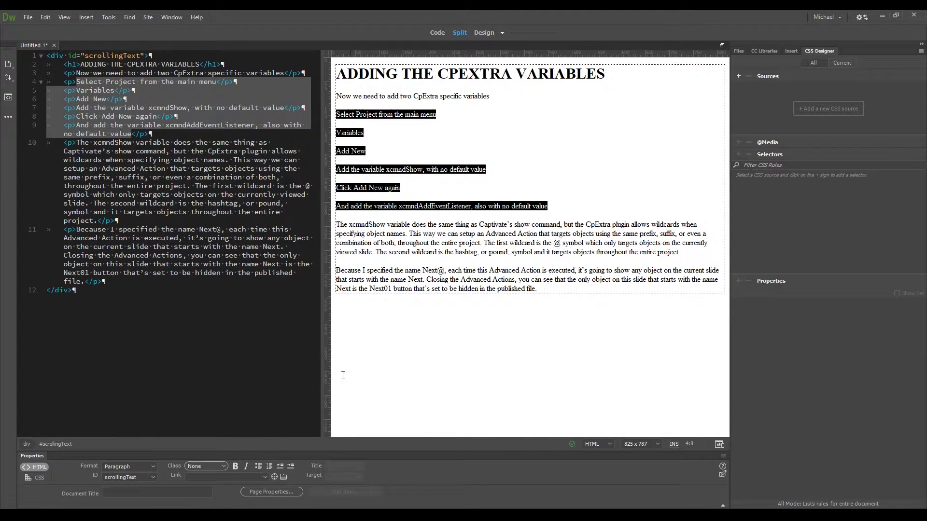
pyautogui.click(258, 467)
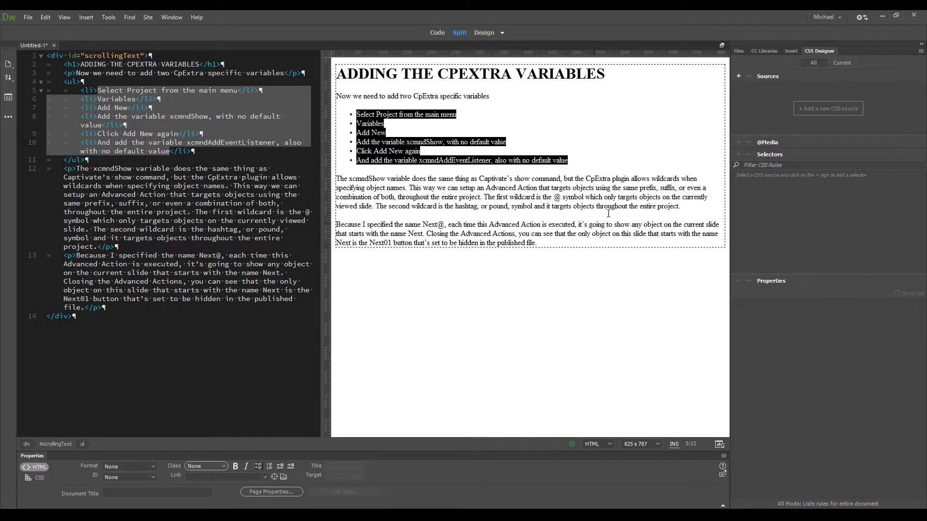
# Define an in-page style source and start a #scrollingText rule in it.
pyautogui.click(740, 76)
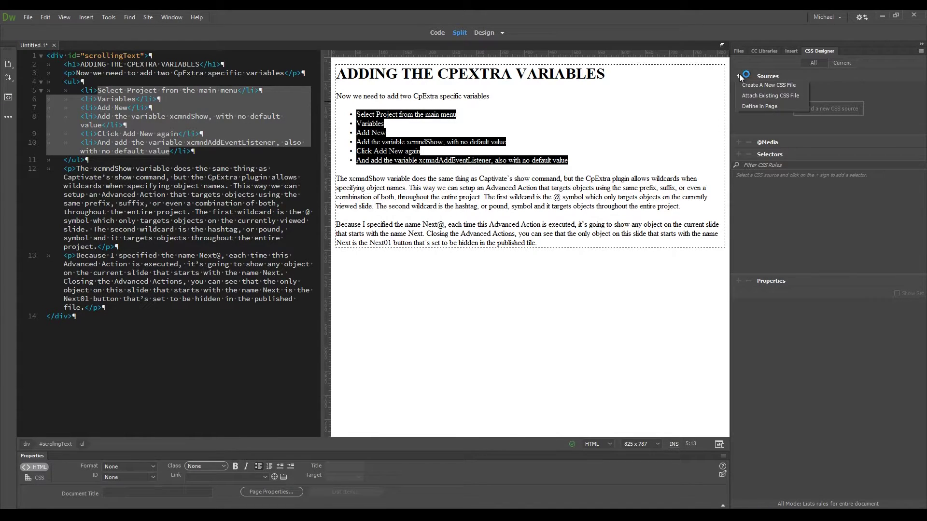
pyautogui.click(749, 106)
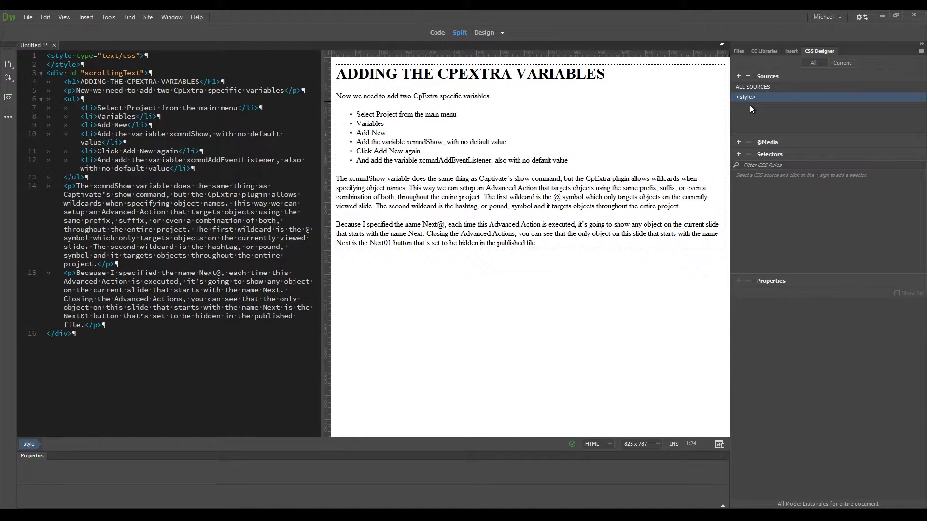
pyautogui.press('Return')
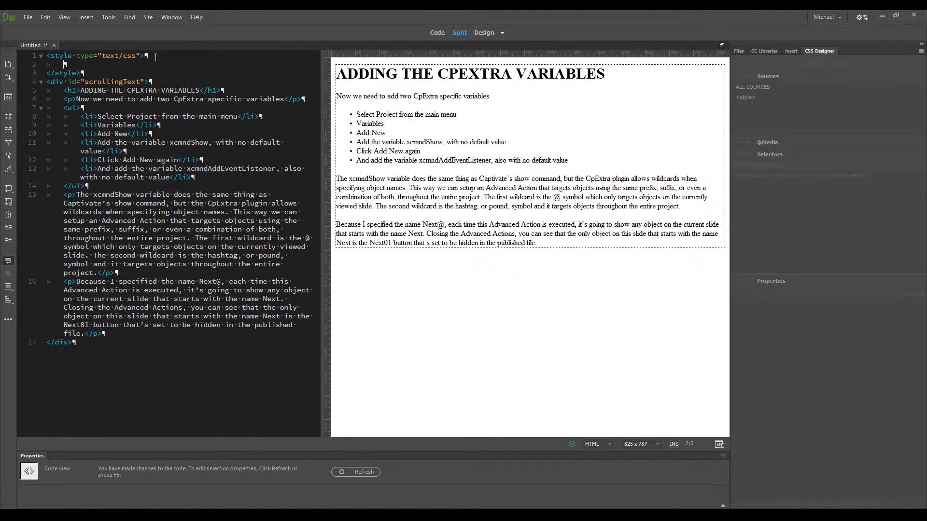
pyautogui.write('#s')
pyautogui.press('Return')
pyautogui.write('{')
pyautogui.press('Return')
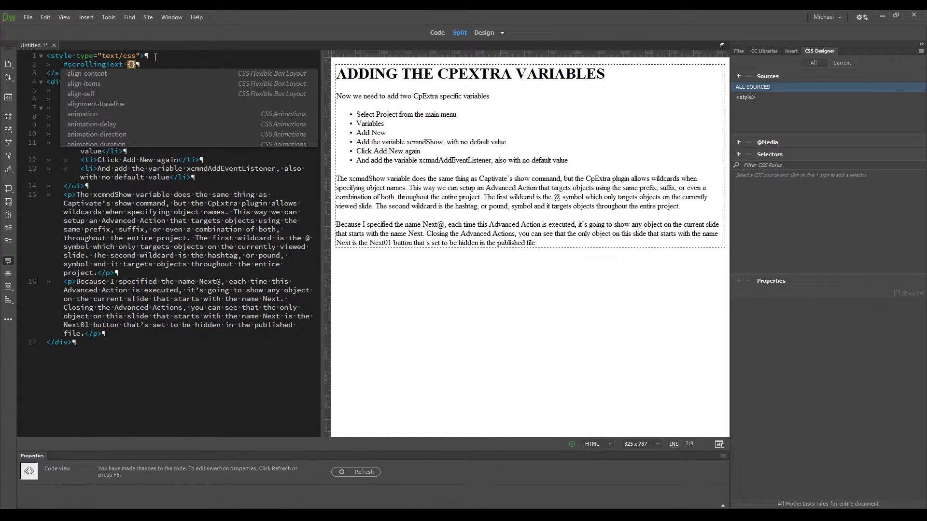
# Give #scrollingText the Gotham, "Helvetica Neue", Helvetica, Arial, sans-serif font stack at 14px, then refresh.
pyautogui.write('font-')
pyautogui.press('Return')
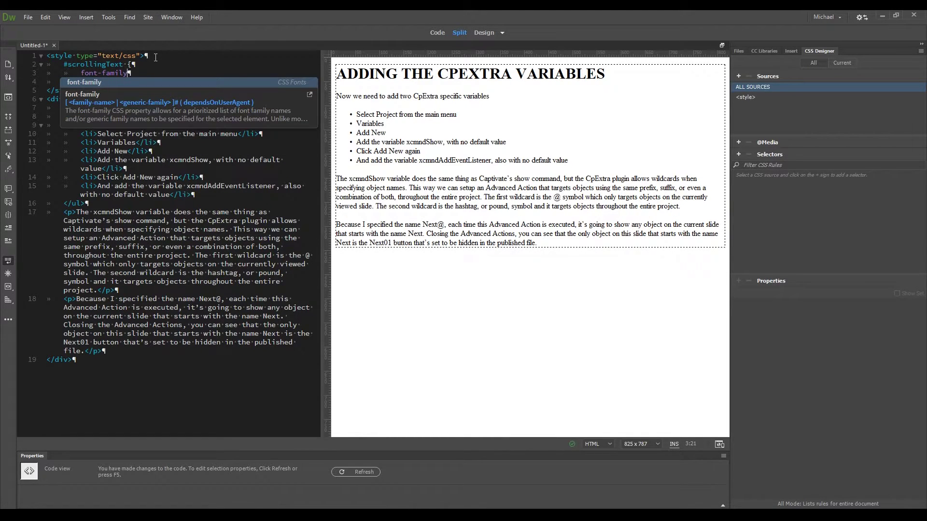
pyautogui.write('Go')
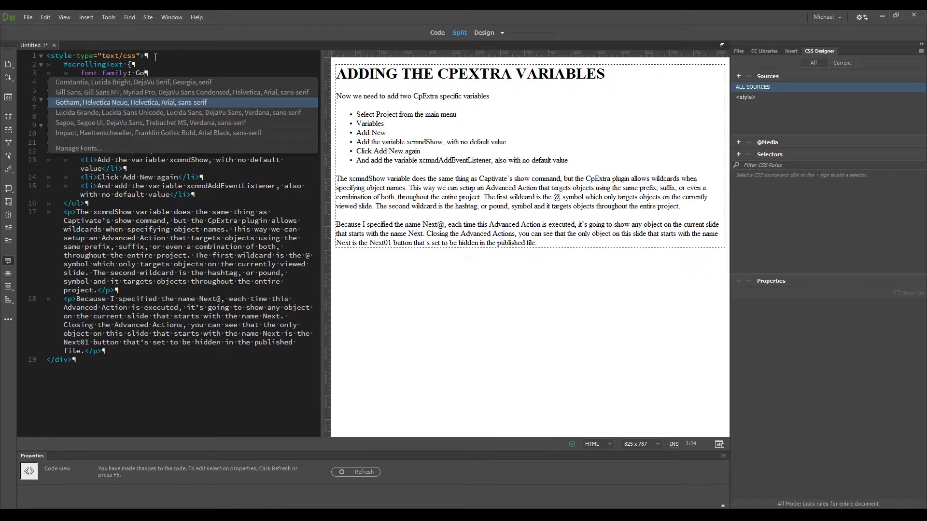
pyautogui.press('Return')
pyautogui.write(';')
pyautogui.press('Return')
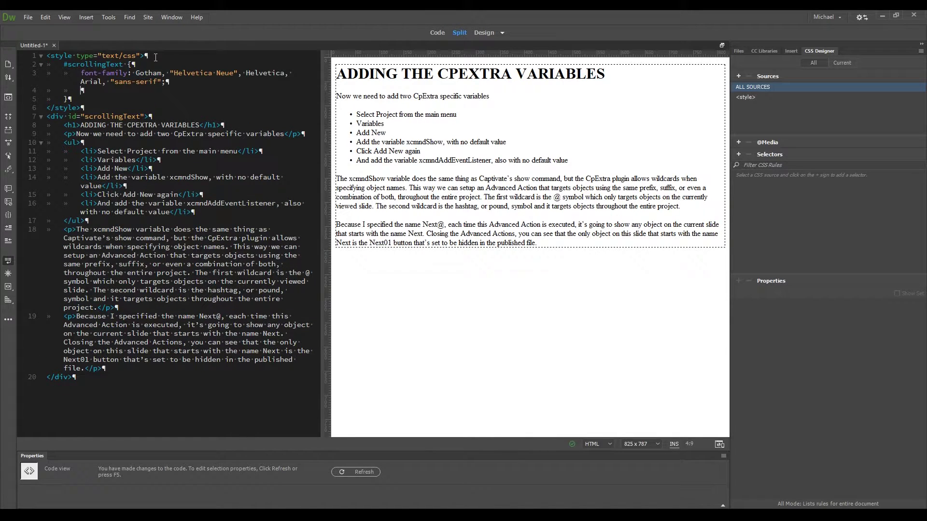
pyautogui.write('font-size')
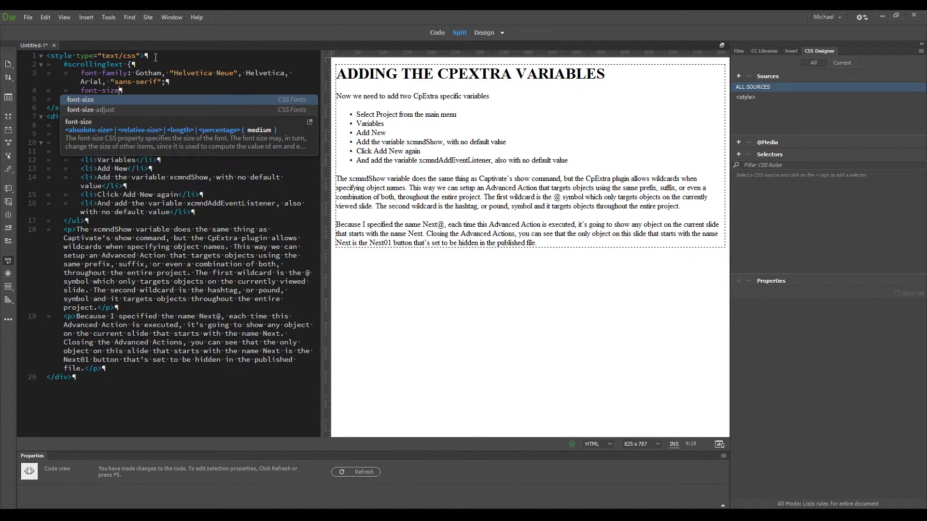
pyautogui.press('Return')
pyautogui.write('14px;')
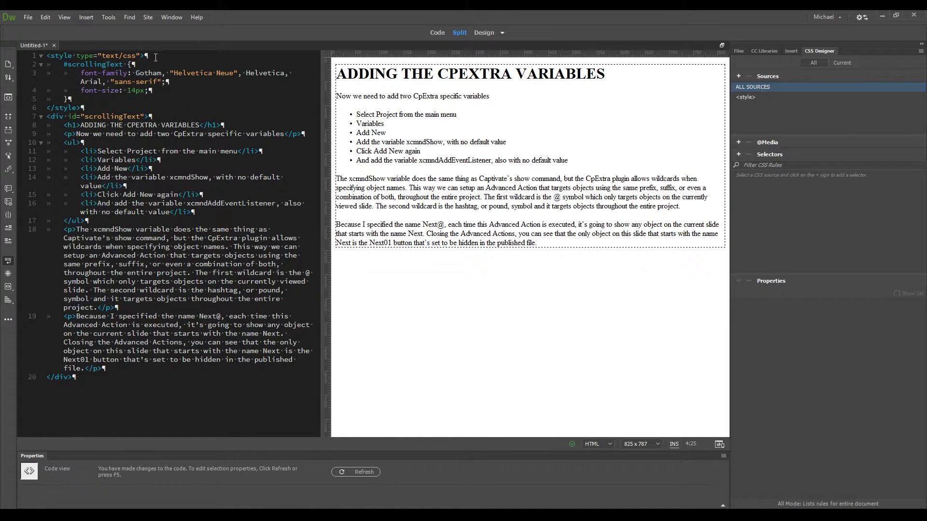
pyautogui.press('F5')
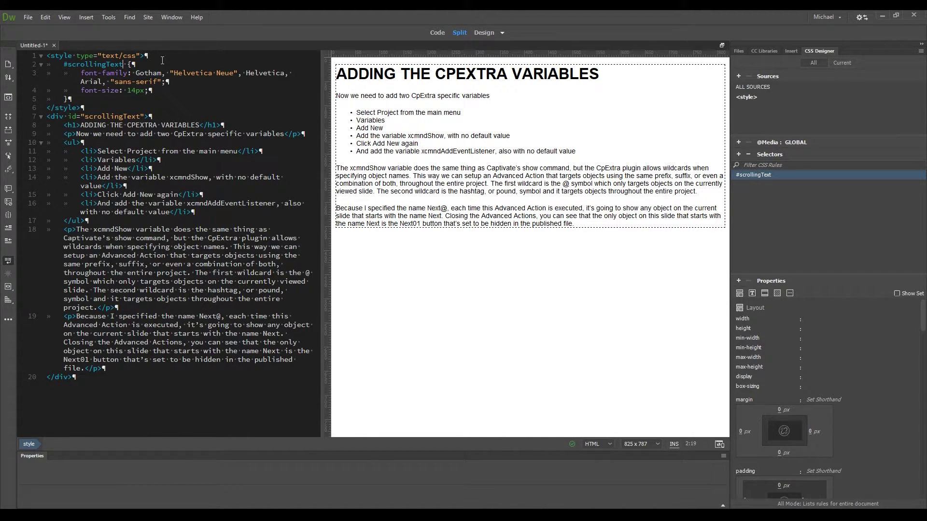
# Add h1 to the #scrollingText font rule and begin a separate h1 rule.
pyautogui.write(',')
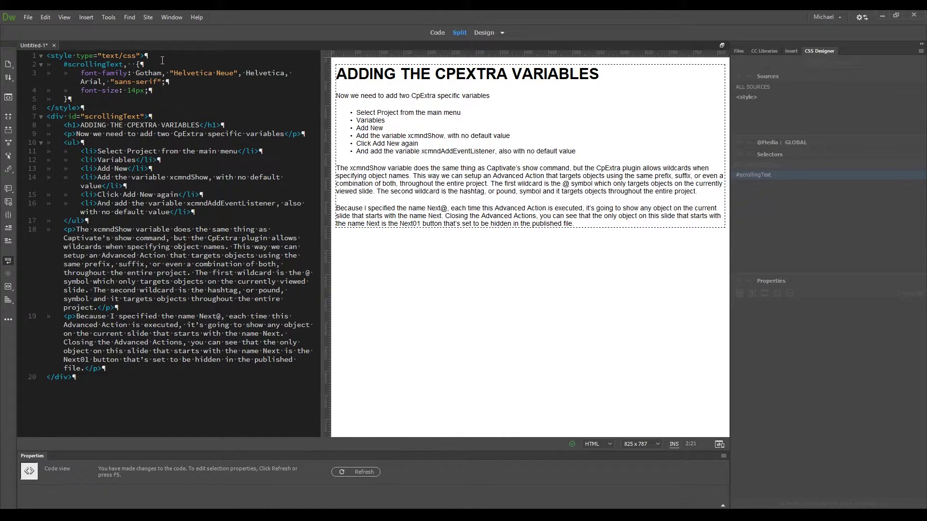
pyautogui.write(' h1')
pyautogui.press('F5')
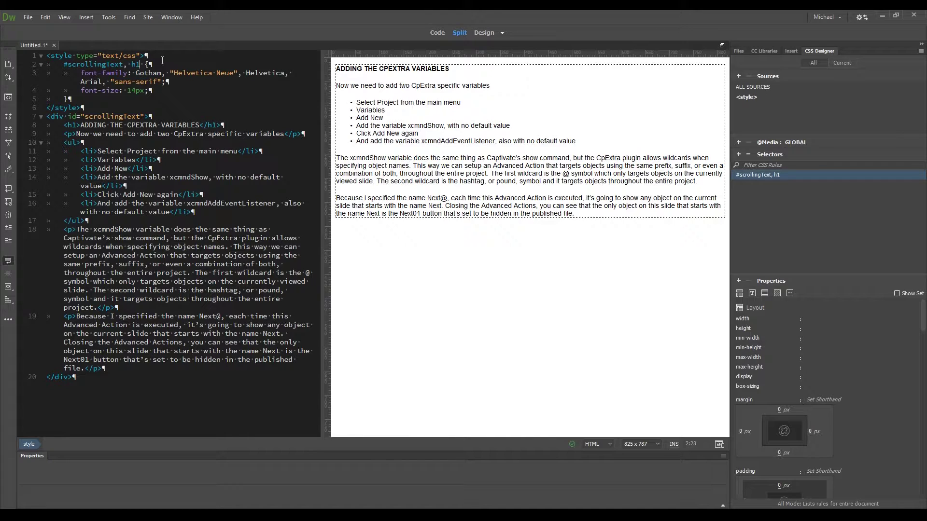
pyautogui.click(83, 99)
pyautogui.press('Return')
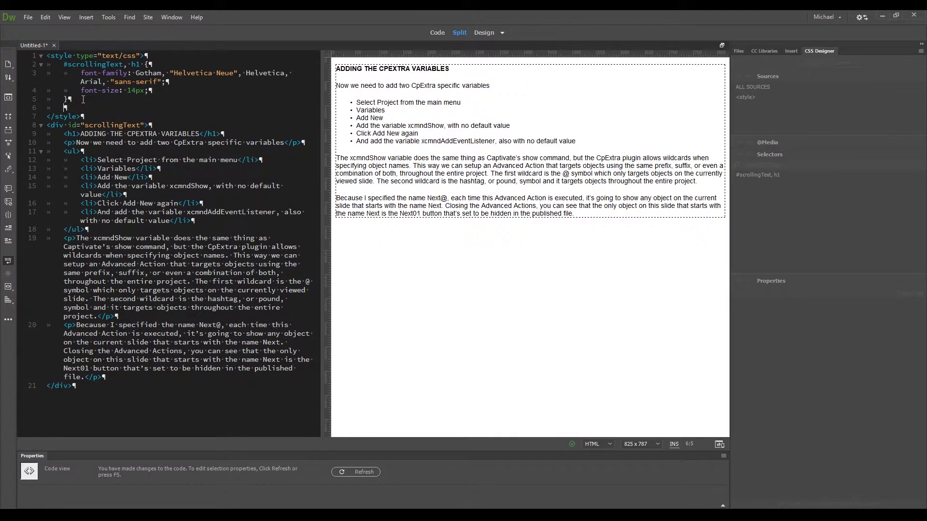
pyautogui.write('h1 {')
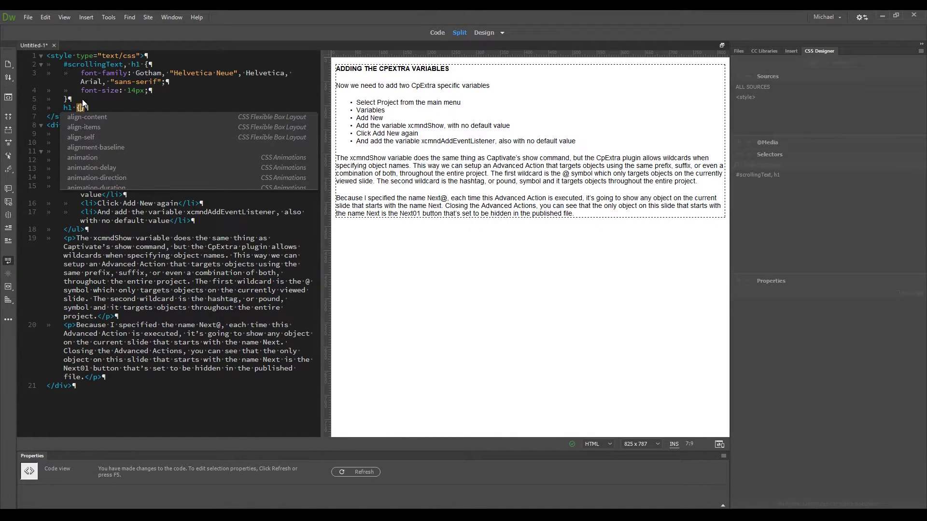
pyautogui.press('Return')
# Color the h1 with the Monkeylogic dark swatch #bf3f00, refresh, and select all the code.
pyautogui.write('color:')
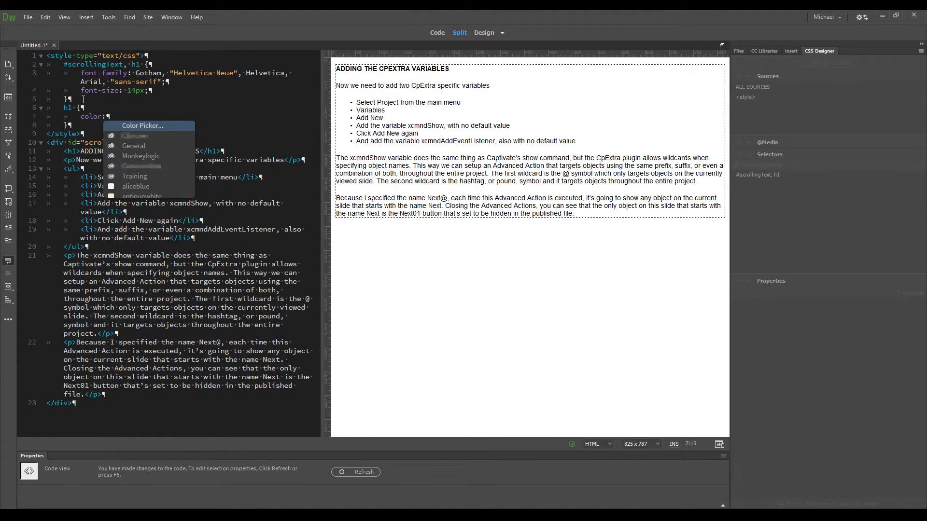
pyautogui.click(128, 157)
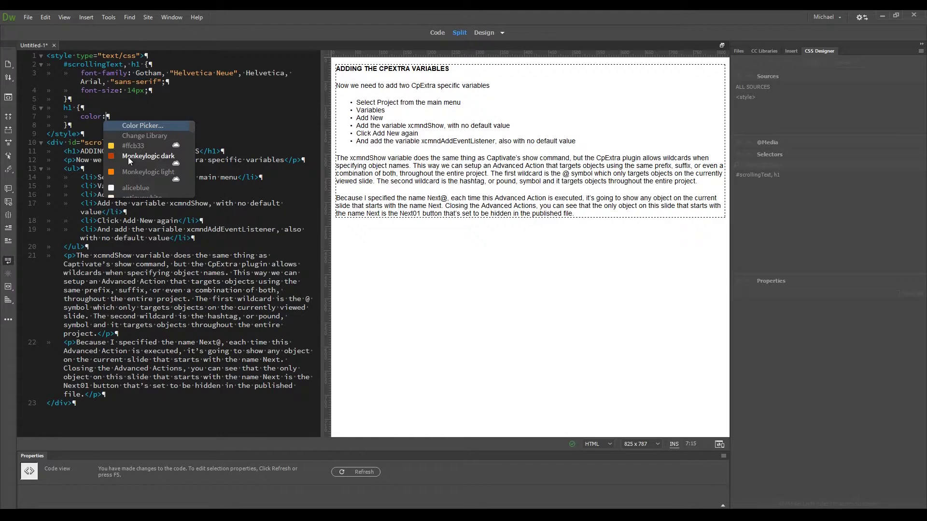
pyautogui.click(129, 157)
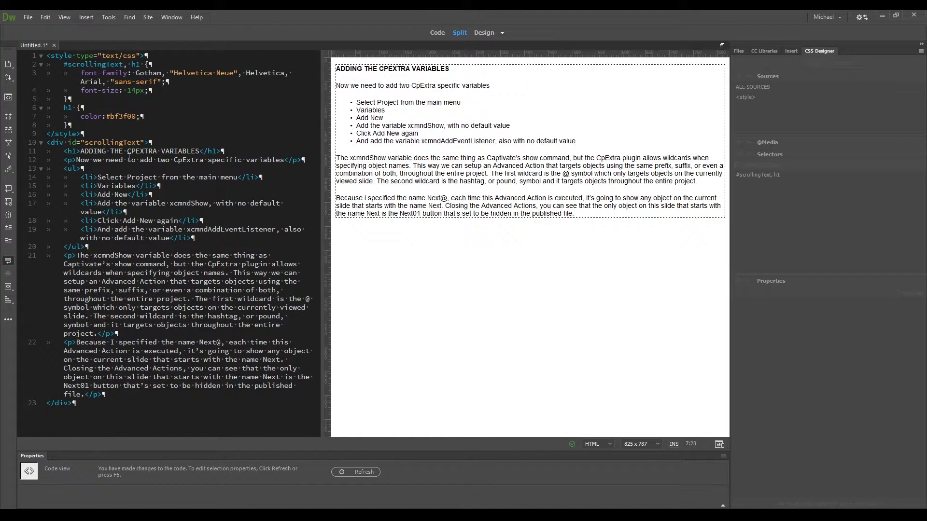
pyautogui.press('F5')
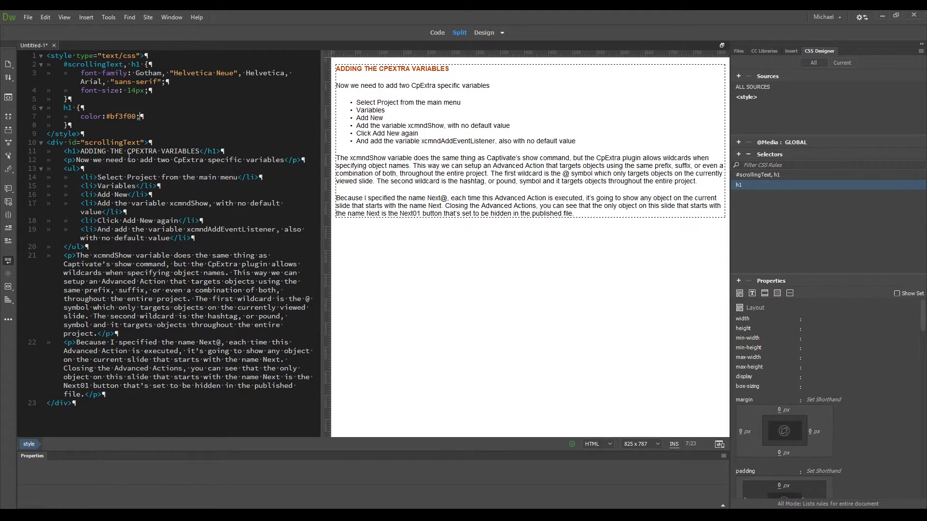
pyautogui.hotkey('ctrl', 'a')
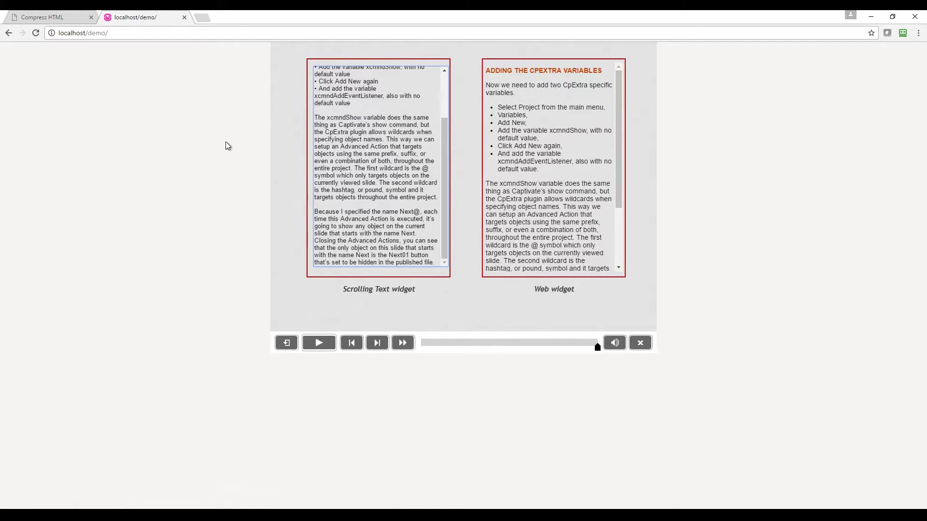
# Paste the page code into TextFixer's HTML Compression box, compress it, and copy the result.
pyautogui.click(184, 18)
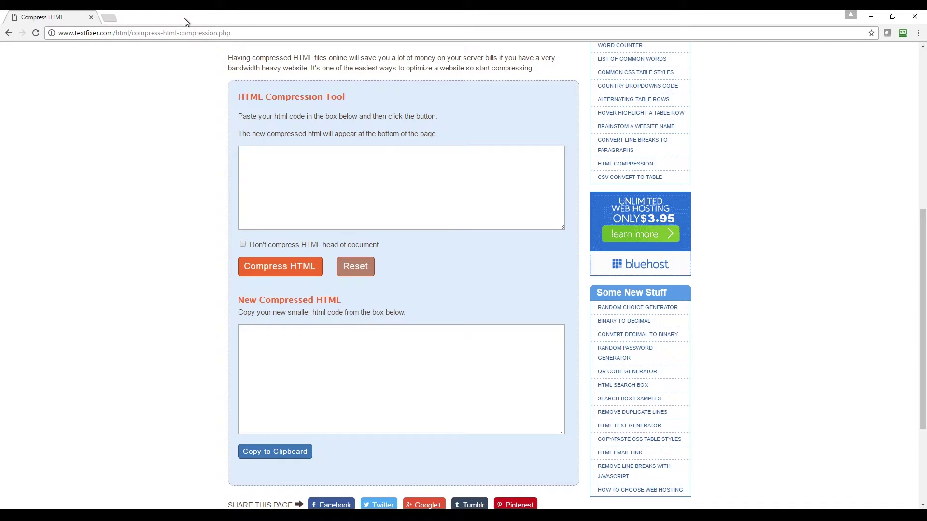
pyautogui.click(293, 164)
pyautogui.hotkey('ctrl', 'v')
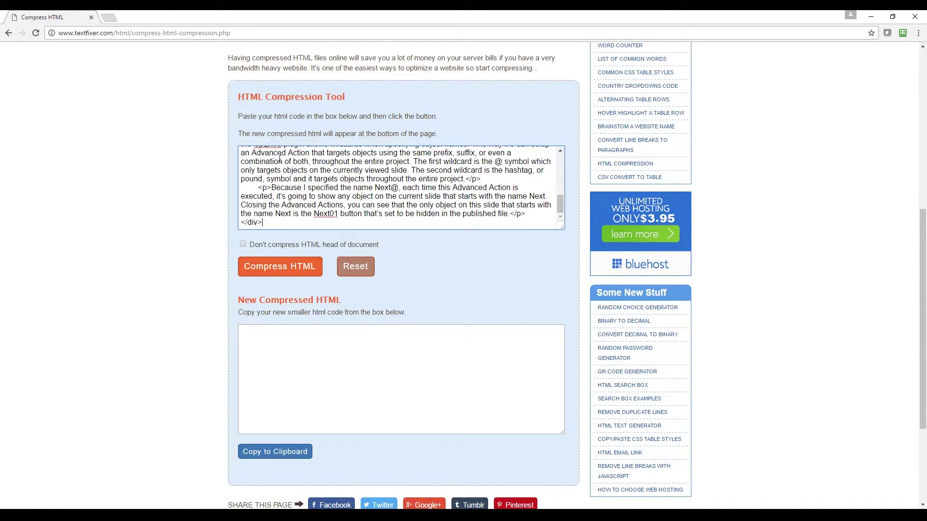
pyautogui.click(280, 273)
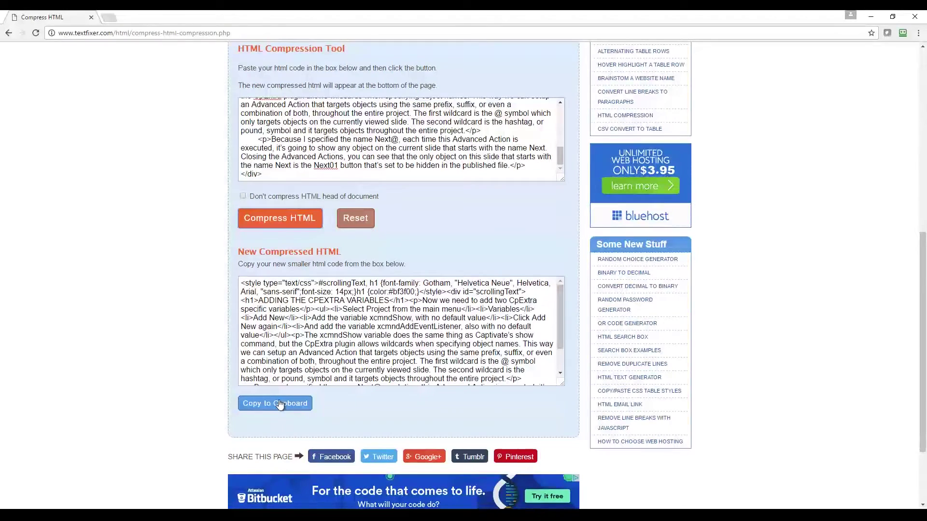
pyautogui.click(280, 404)
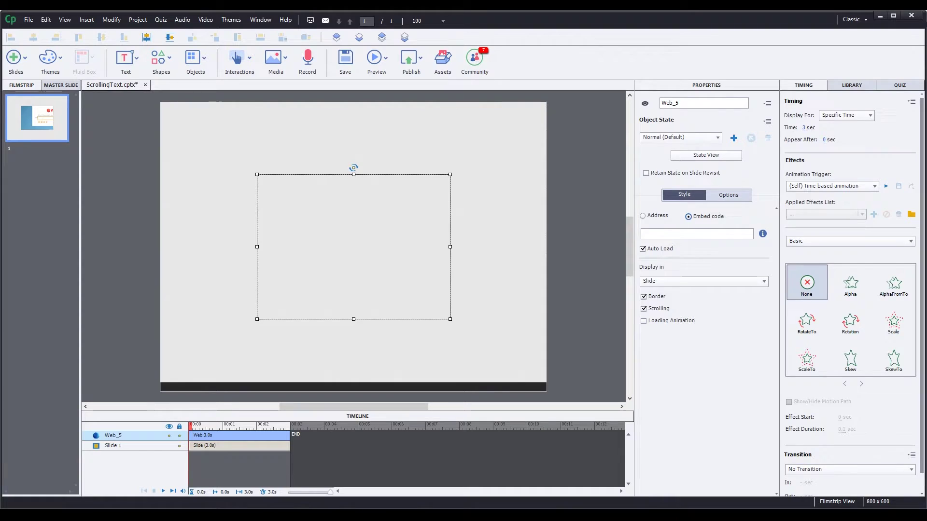
# Paste the compressed HTML as Web_5's embed code and preview the slide as HTML5 in Browser.
pyautogui.click(671, 233)
pyautogui.hotkey('ctrl', 'v')
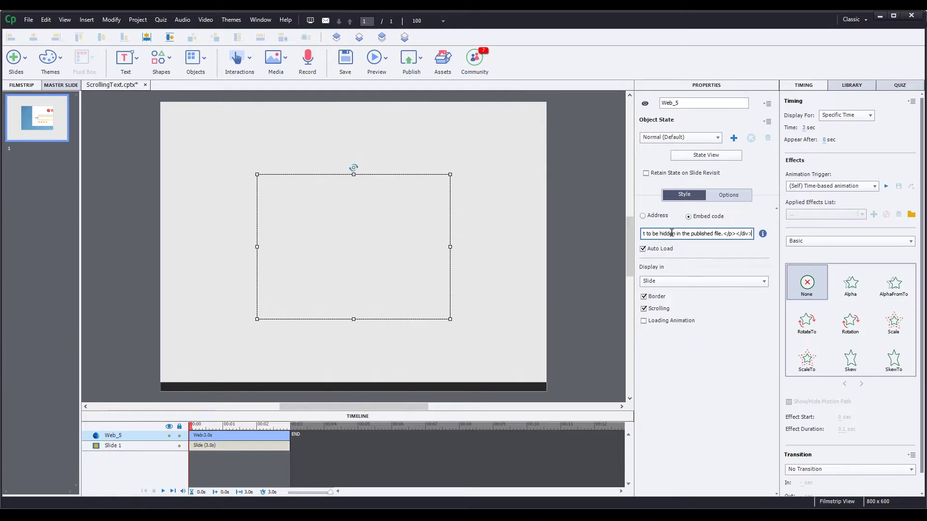
pyautogui.press('Return')
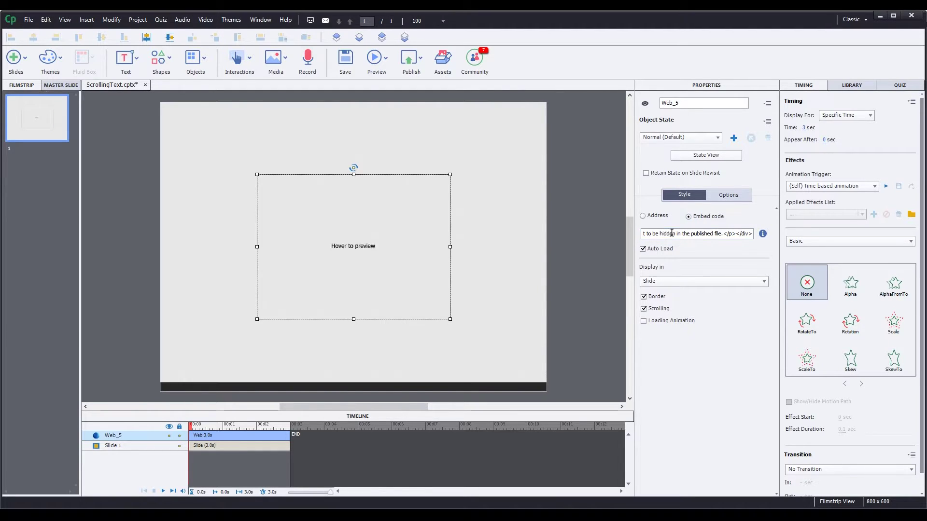
pyautogui.click(376, 59)
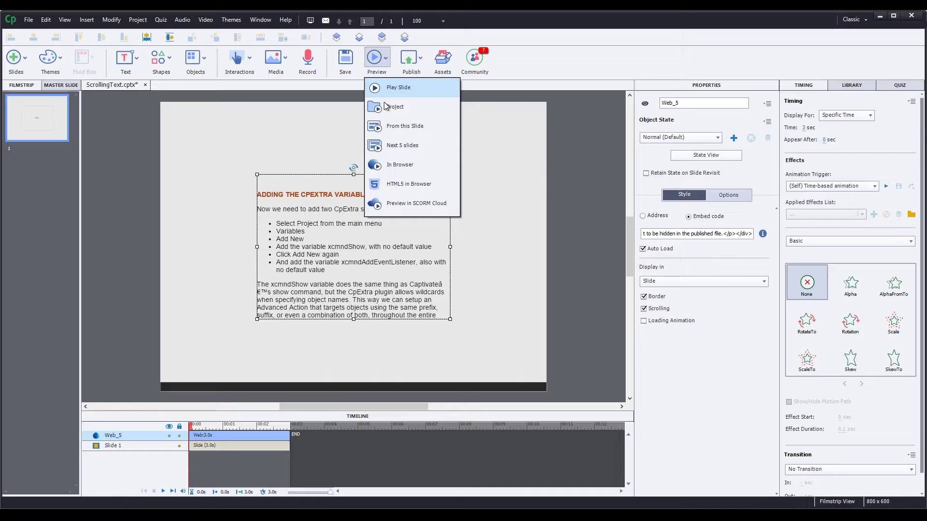
pyautogui.click(390, 187)
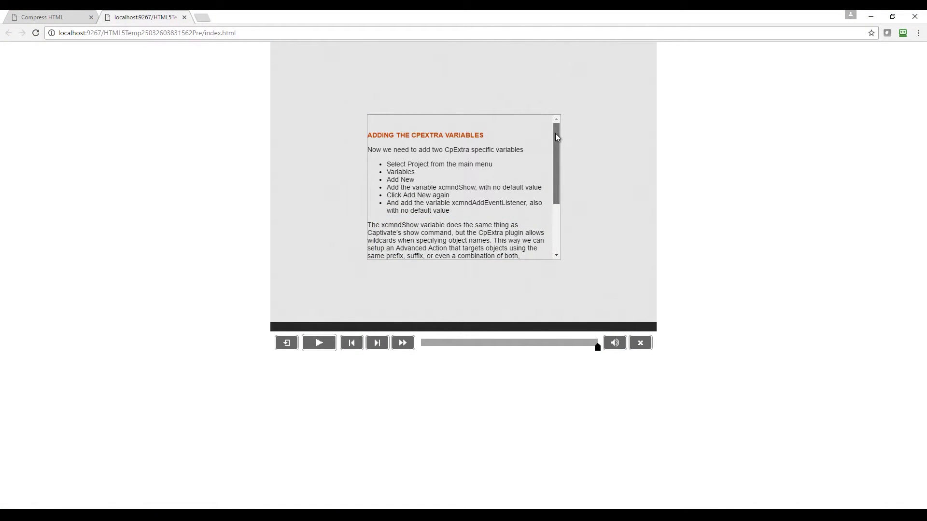
# Scroll through the transcript box in the Chrome preview to check the orange heading and formatting.
pyautogui.moveTo(555, 133)
pyautogui.mouseDown()
pyautogui.moveTo(559, 202)
pyautogui.moveTo(563, 119)
pyautogui.mouseUp()
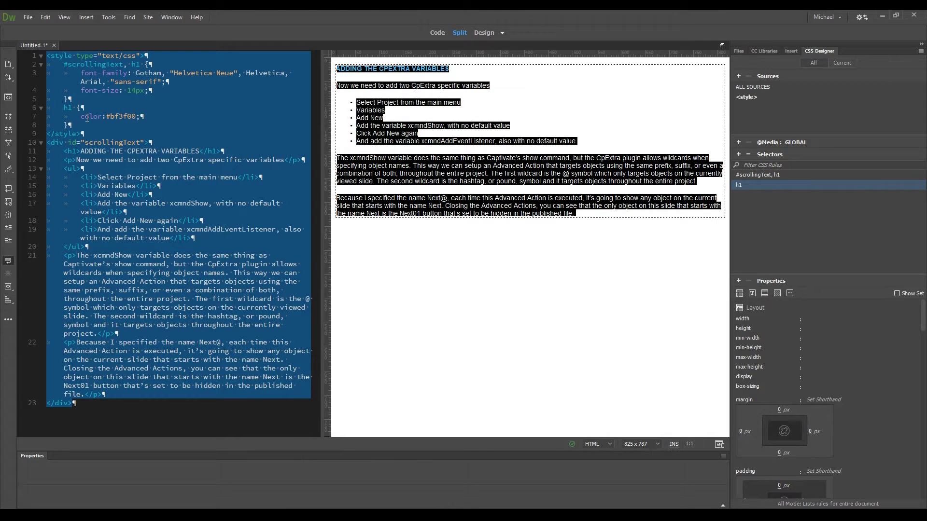
# Add a #scrollingText rule with margin-top -25px and padding-right 5px.
pyautogui.click(79, 126)
pyautogui.press('Return')
pyautogui.write('#')
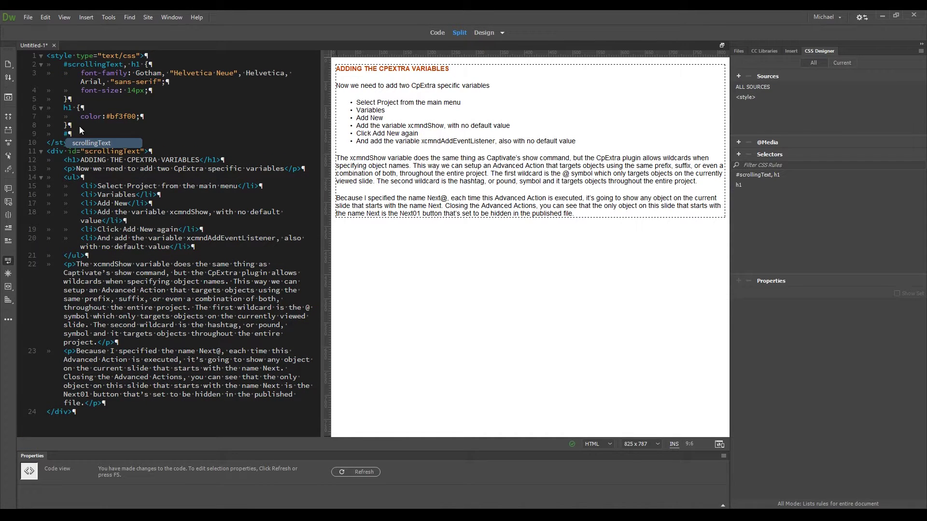
pyautogui.press('Return')
pyautogui.write('{')
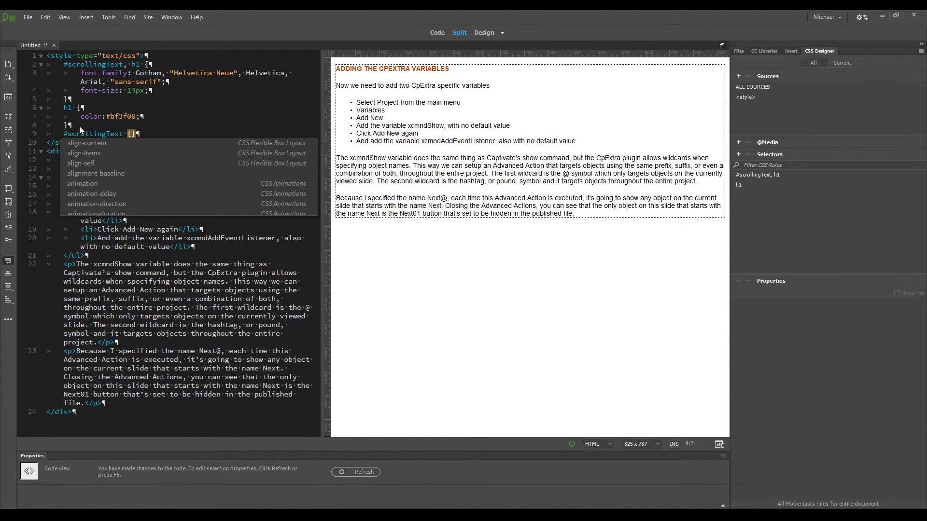
pyautogui.press('Return')
pyautogui.write('margin-')
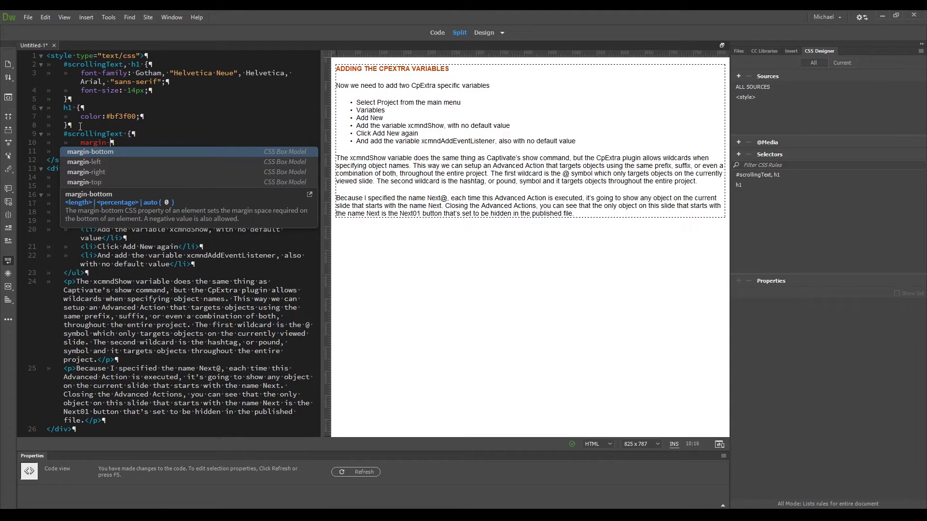
pyautogui.write('top')
pyautogui.press('Return')
pyautogui.write('-25px')
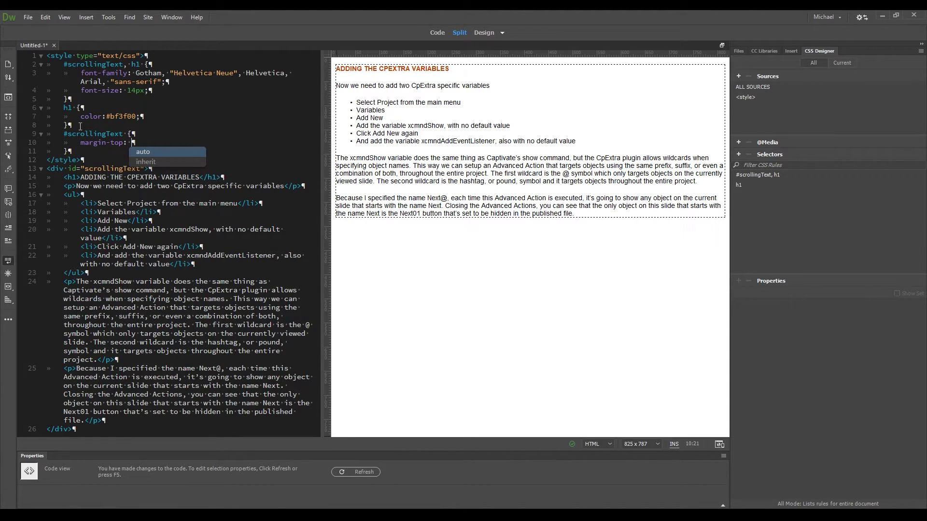
pyautogui.write(';')
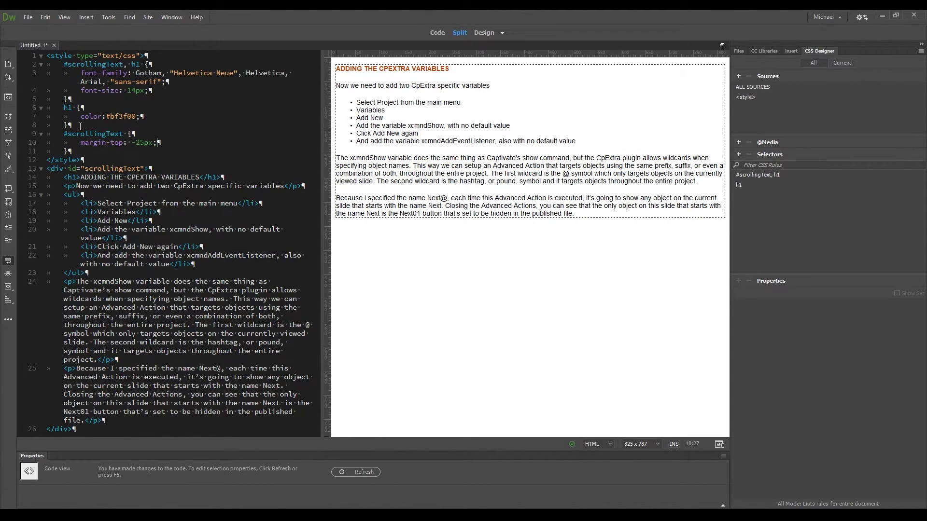
pyautogui.press('Return')
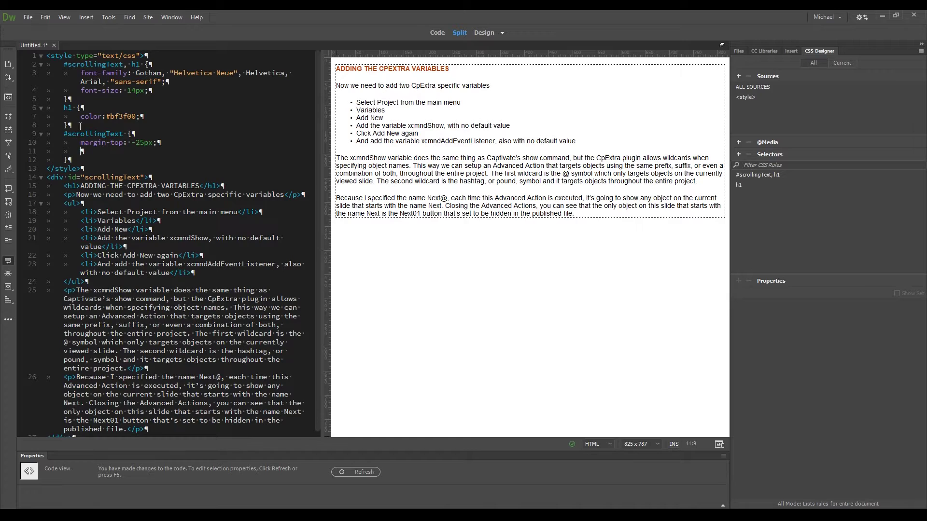
pyautogui.write('padd')
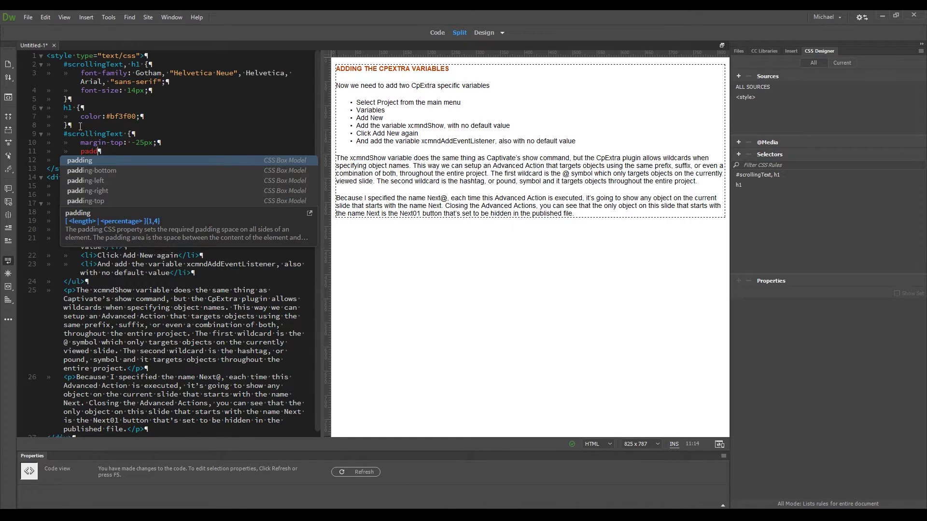
pyautogui.write('ing-right: ')
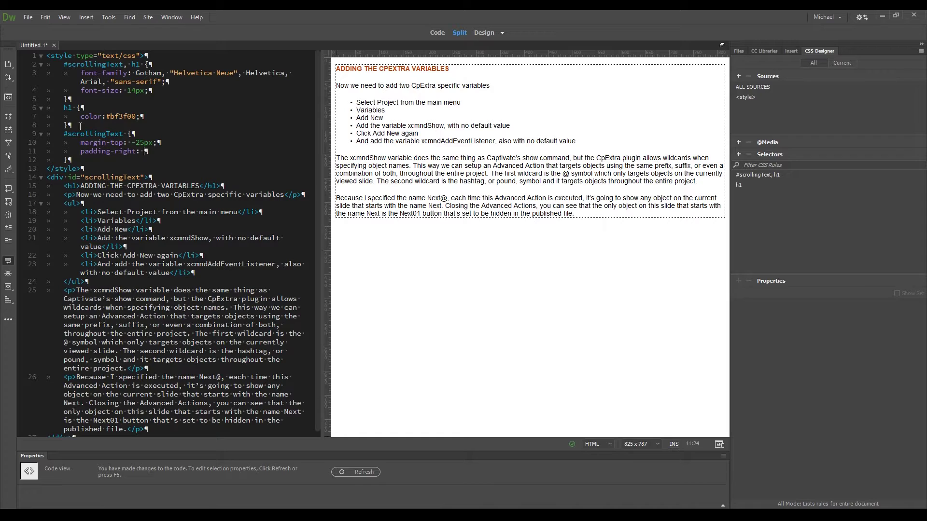
pyautogui.write('5px;')
# Add a ul rule with margin-left -15px and select all the updated code.
pyautogui.click(87, 161)
pyautogui.press('Return')
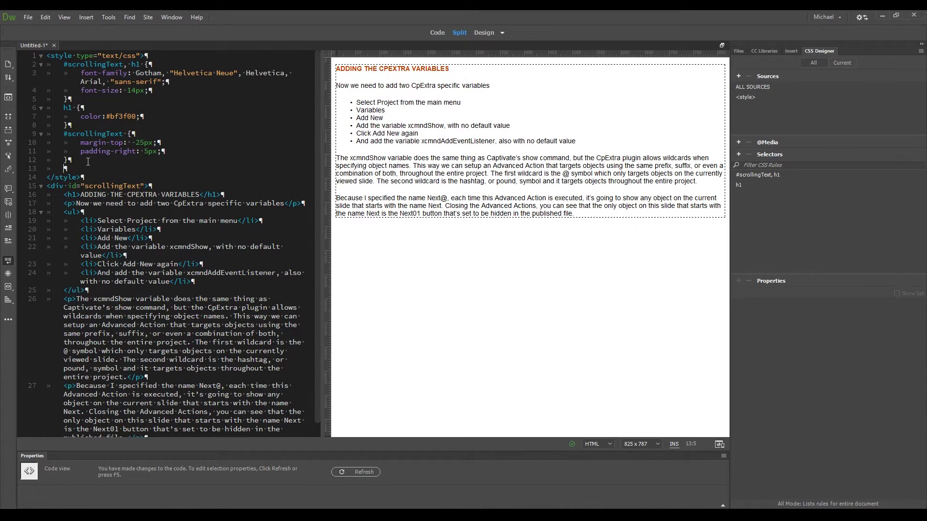
pyautogui.write('ul {')
pyautogui.press('Return')
pyautogui.write('ma')
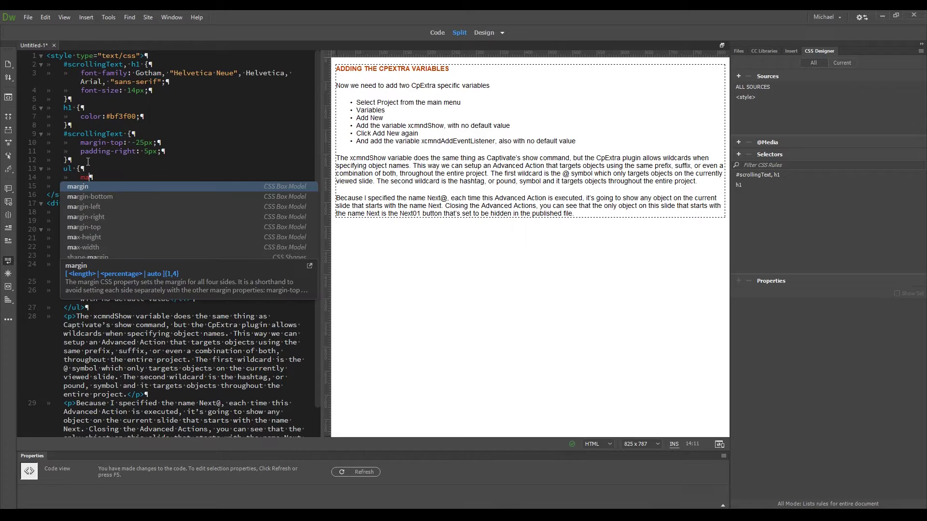
pyautogui.write('rgin-left')
pyautogui.press('Return')
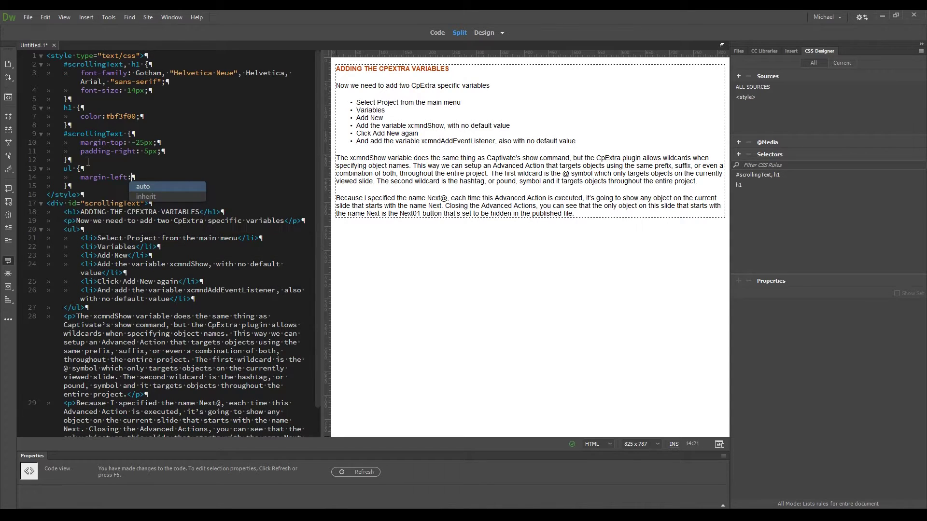
pyautogui.write('-15px;')
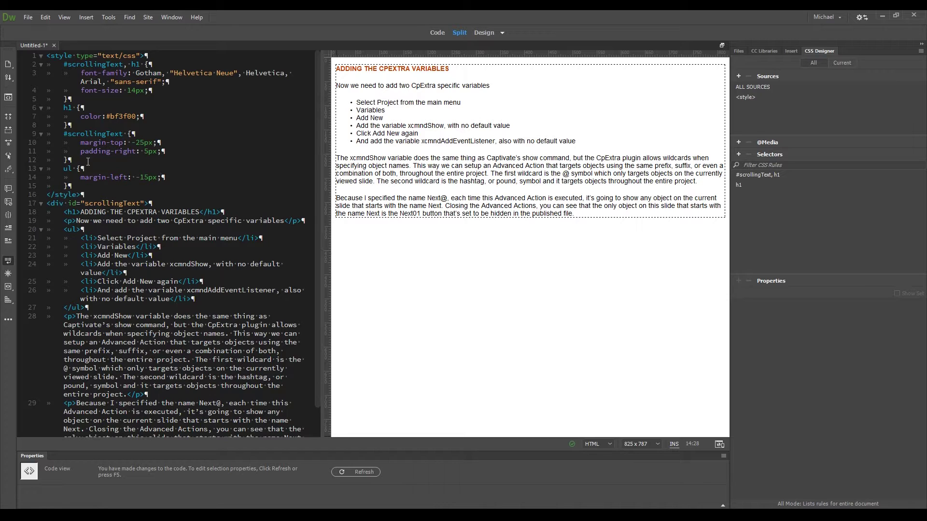
pyautogui.hotkey('ctrl', 'a')
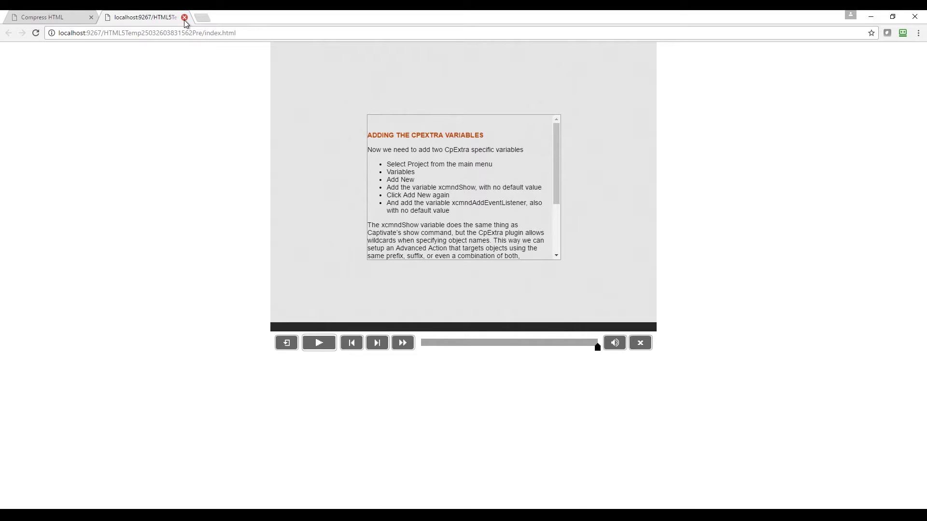
# Reset TextFixer, paste the updated Dreamweaver code, compress it, and copy the minified result.
pyautogui.click(184, 17)
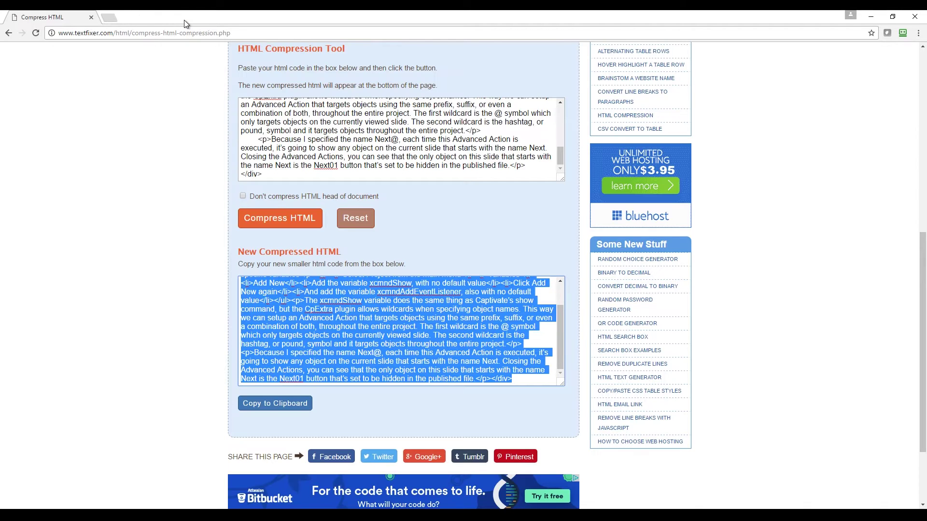
pyautogui.click(345, 224)
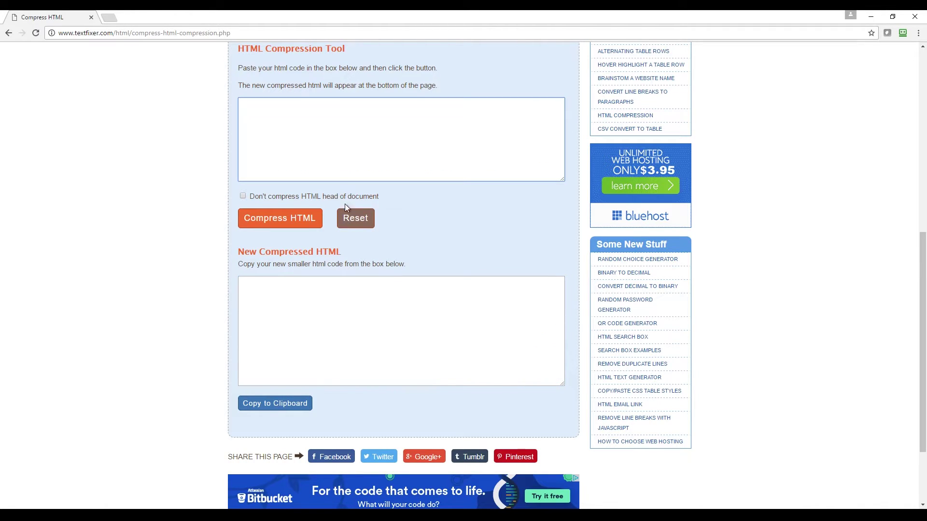
pyautogui.click(332, 131)
pyautogui.hotkey('ctrl', 'v')
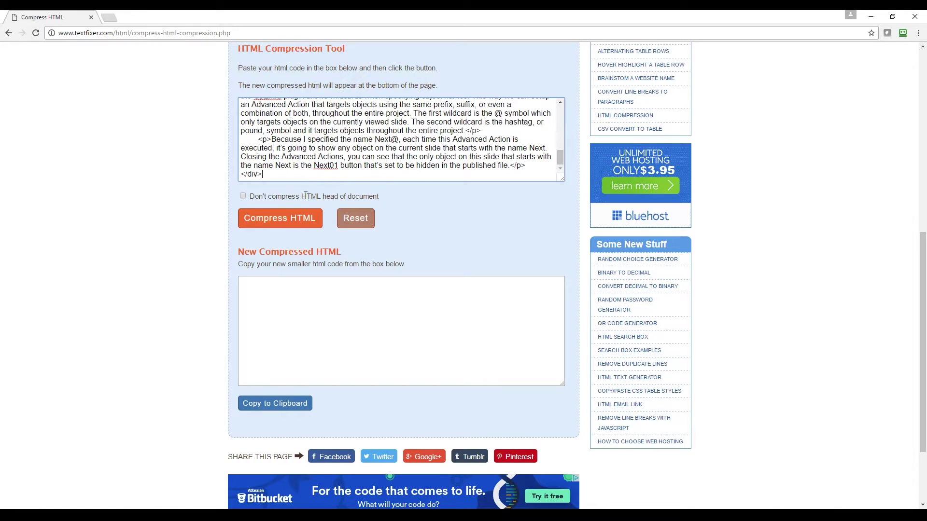
pyautogui.click(282, 225)
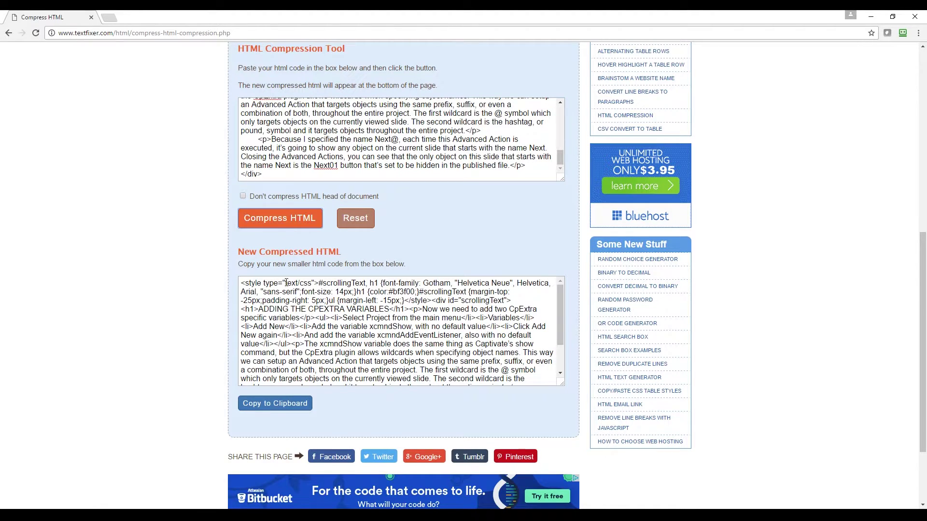
pyautogui.click(277, 410)
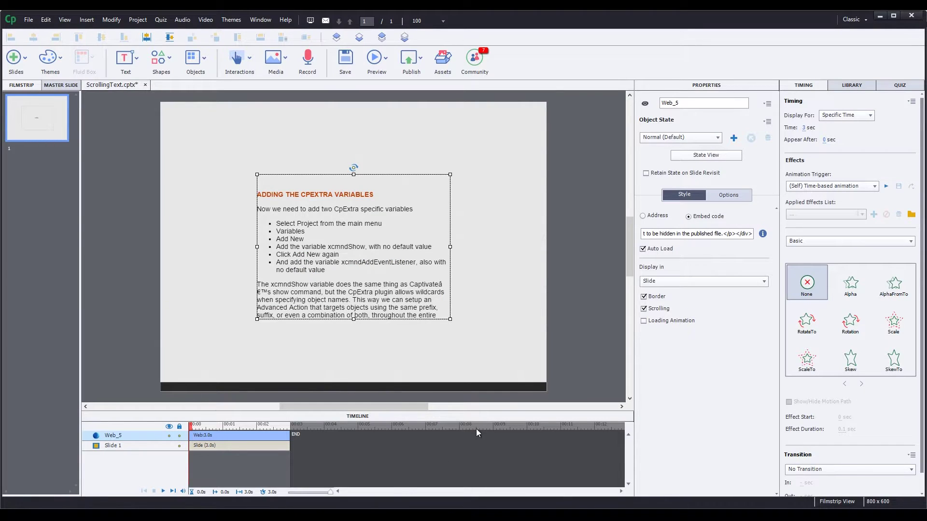
# Swap the old embed code in Web_5 for the freshly compressed transcript HTML.
pyautogui.click(715, 234)
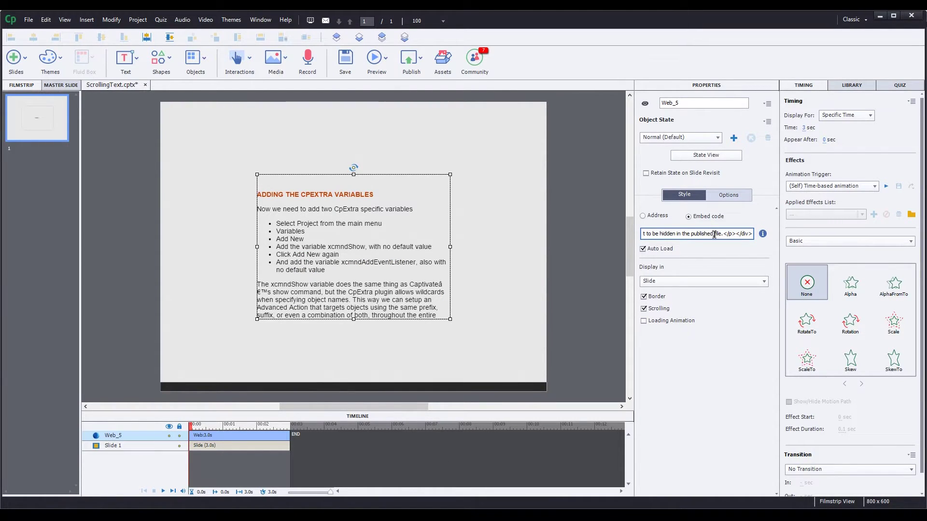
pyautogui.hotkey('ctrl', 'a')
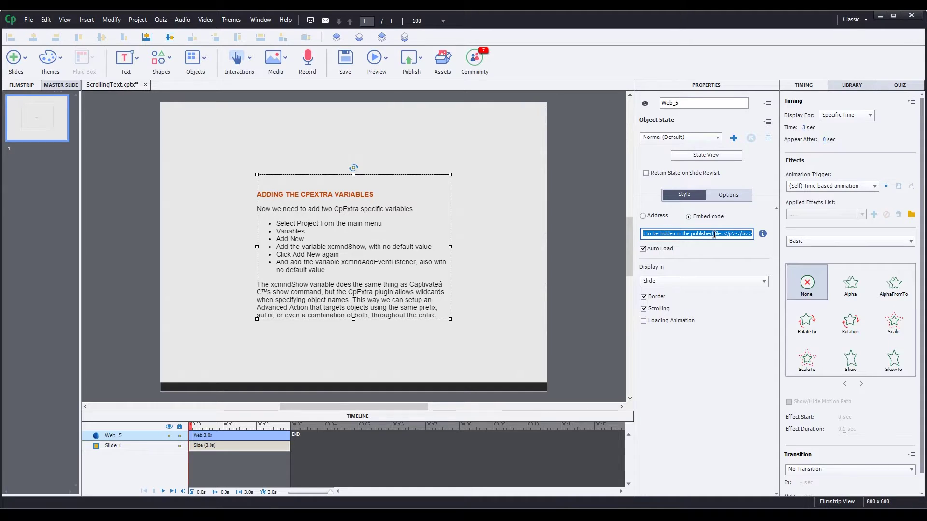
pyautogui.press('BackSpace')
pyautogui.hotkey('ctrl', 'v')
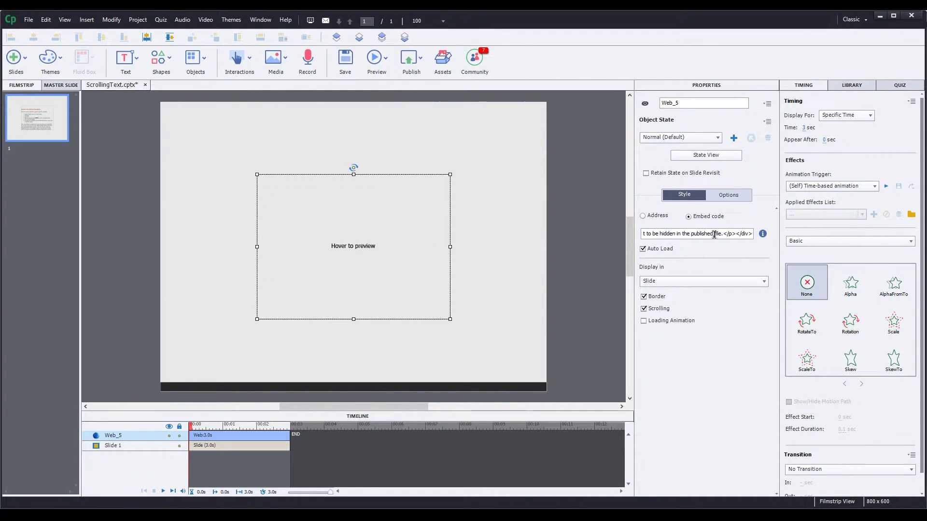
pyautogui.click(374, 62)
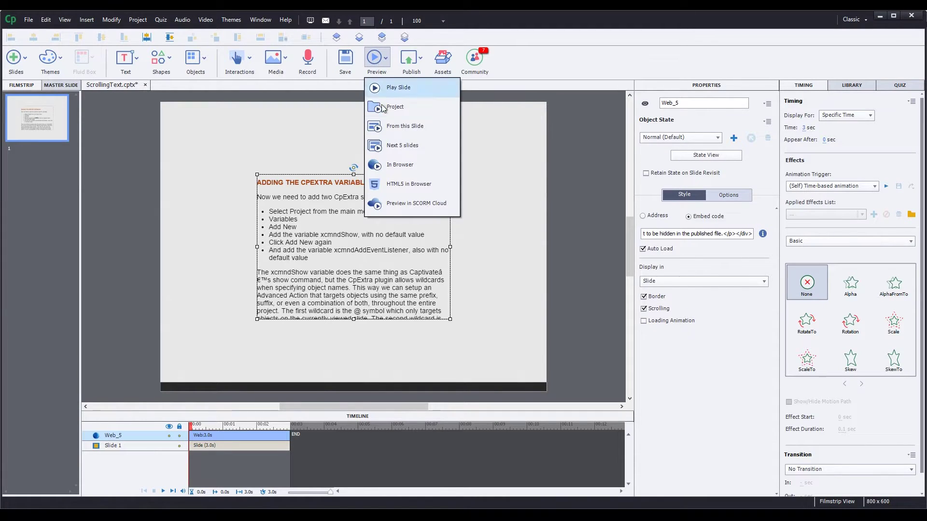
# Preview the slide as HTML5 in Chrome, scroll the transcript, then close the preview and return.
pyautogui.click(392, 175)
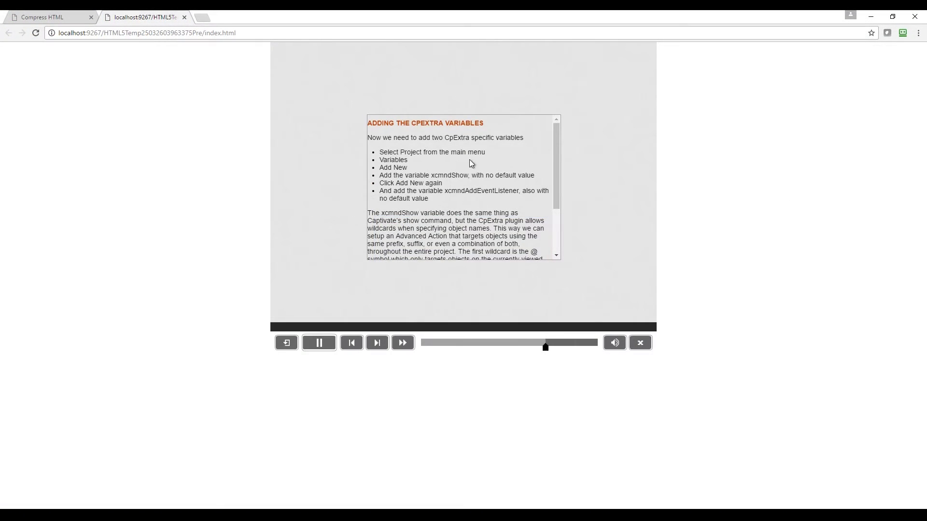
pyautogui.moveTo(556, 128)
pyautogui.mouseDown()
pyautogui.moveTo(547, 201)
pyautogui.moveTo(553, 114)
pyautogui.mouseUp()
pyautogui.click(184, 17)
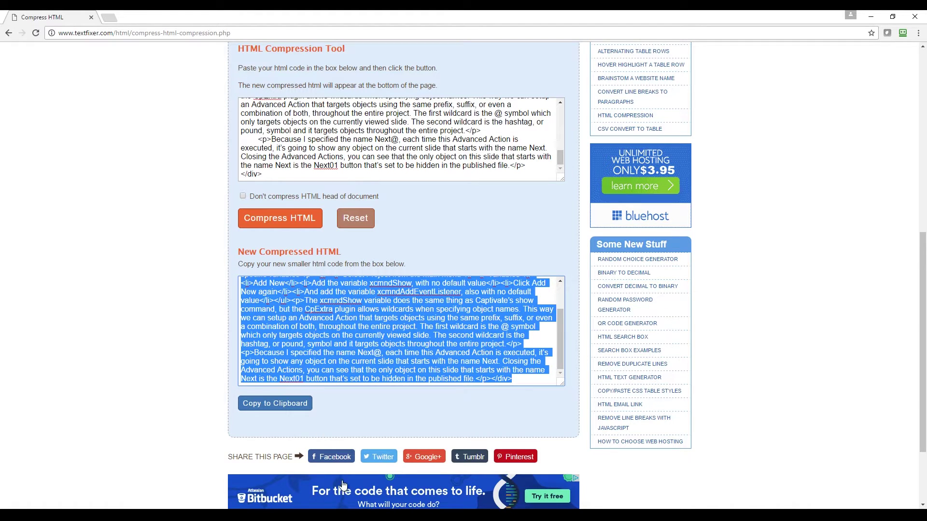
pyautogui.hotkey('alt', 'Tab')
# Turn off Web_5's border and drag Transcript.png from the Library onto the slide.
pyautogui.click(643, 296)
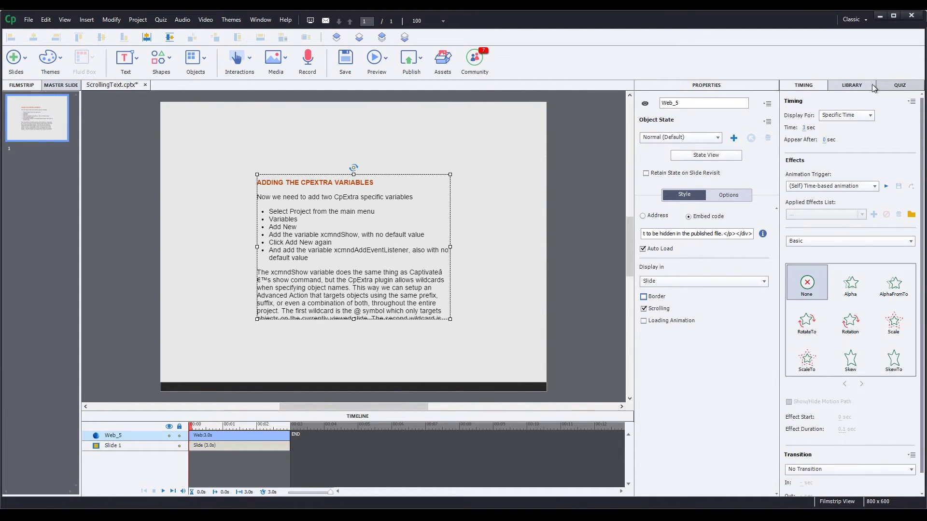
pyautogui.click(852, 85)
pyautogui.moveTo(826, 247); pyautogui.dragTo(392, 121)
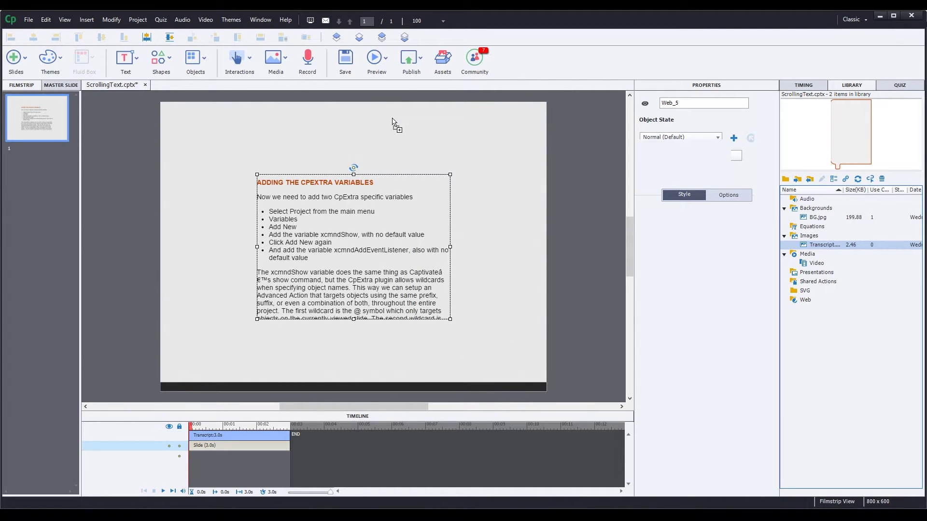
# Send the Transcript.png bubble to the back, behind the transcript, and nudge it slightly right.
pyautogui.rightClick(425, 156)
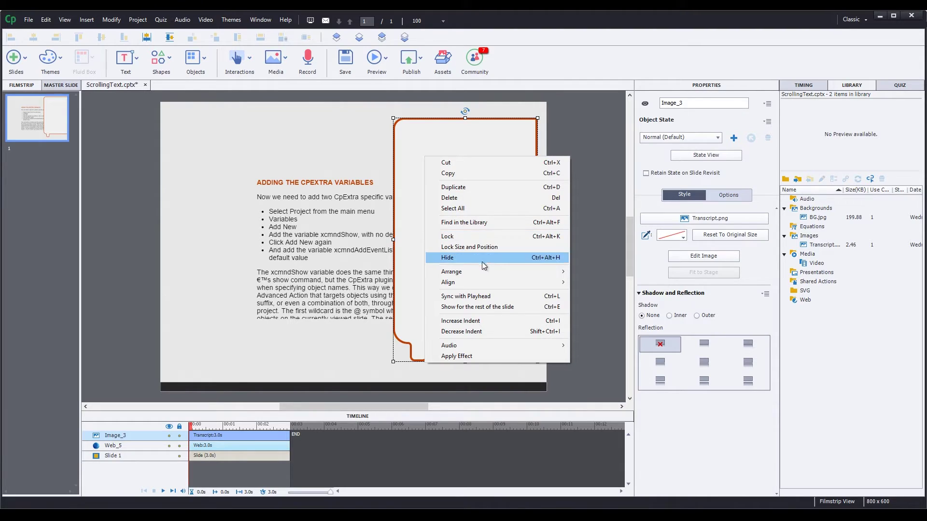
pyautogui.moveTo(485, 272)
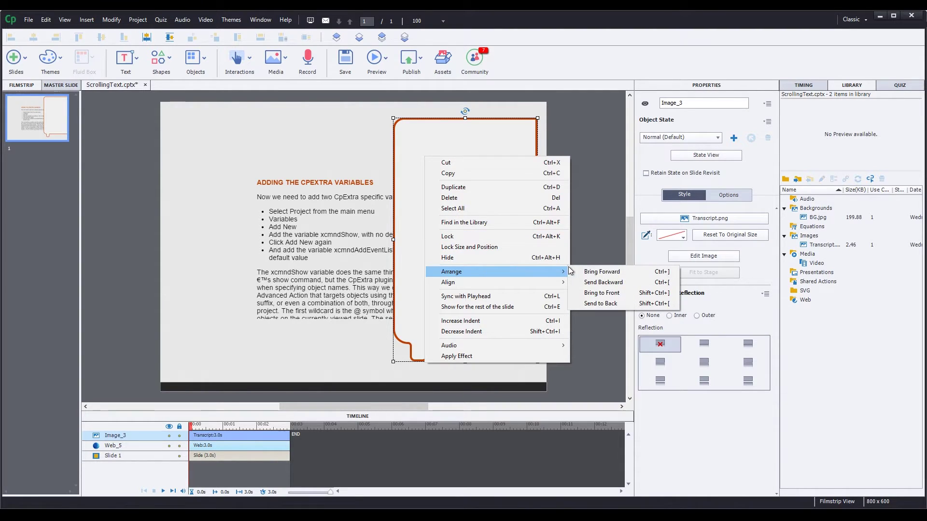
pyautogui.click(613, 302)
pyautogui.moveTo(467, 139); pyautogui.dragTo(475, 141)
pyautogui.click(342, 192)
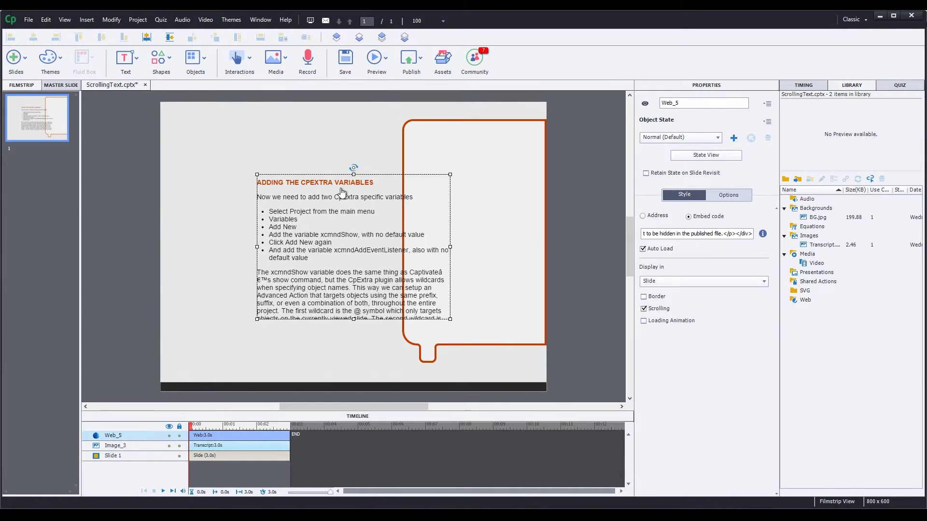
# Move and resize Web_5 to fill the speech bubble, then add a new text button, Button_5.
pyautogui.moveTo(311, 196); pyautogui.dragTo(459, 145)
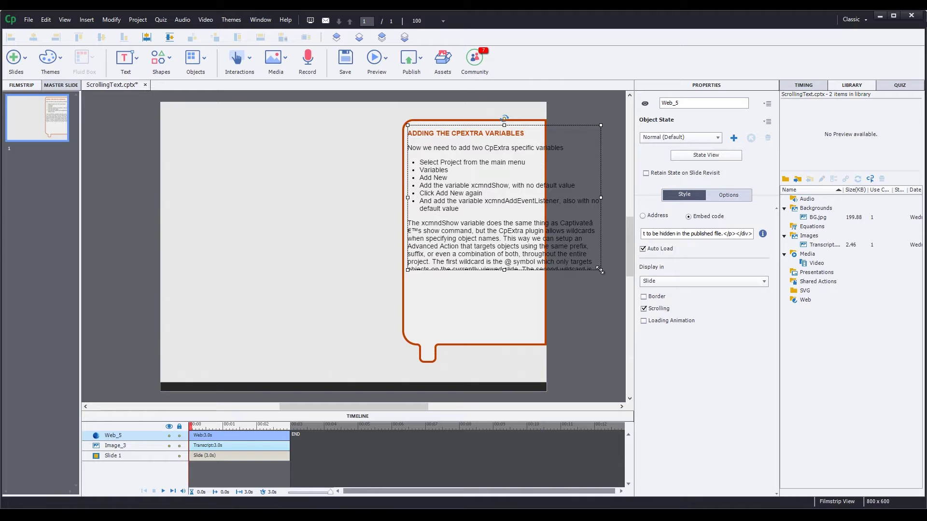
pyautogui.moveTo(600, 270); pyautogui.dragTo(544, 340)
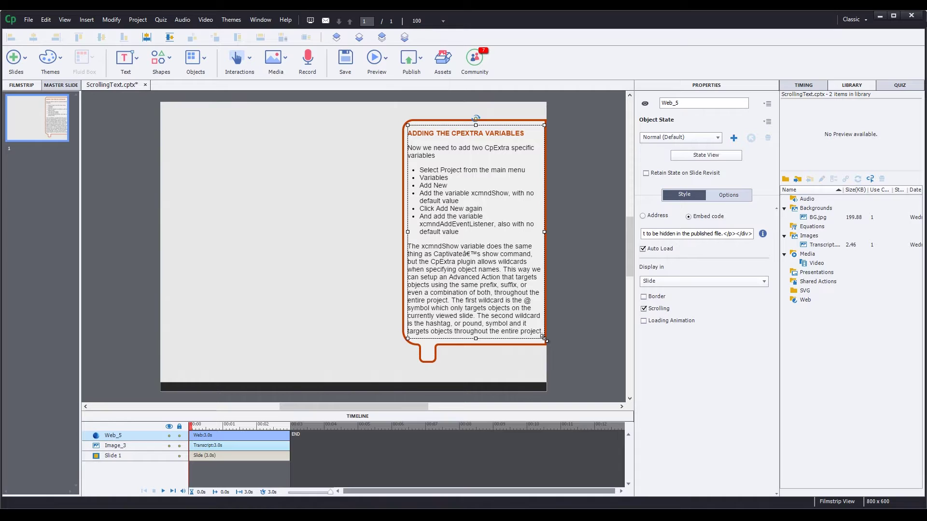
pyautogui.click(237, 60)
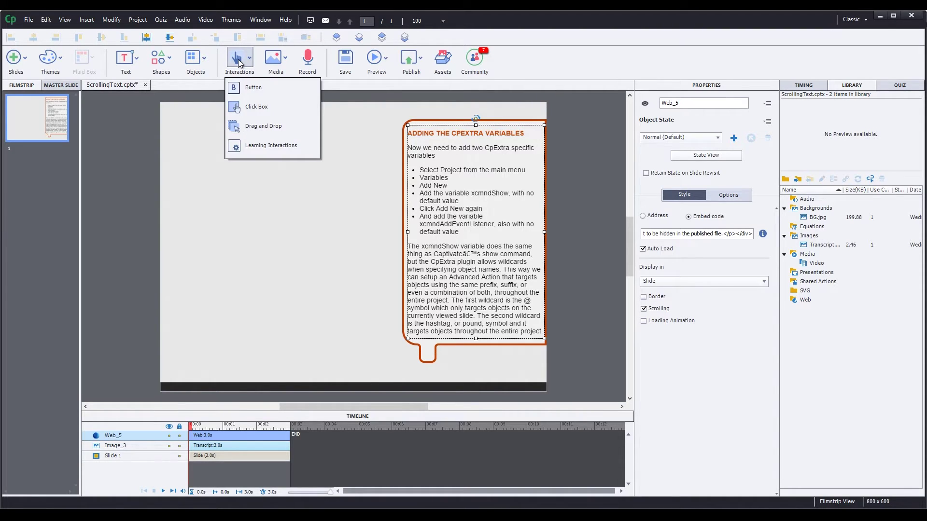
pyautogui.click(241, 86)
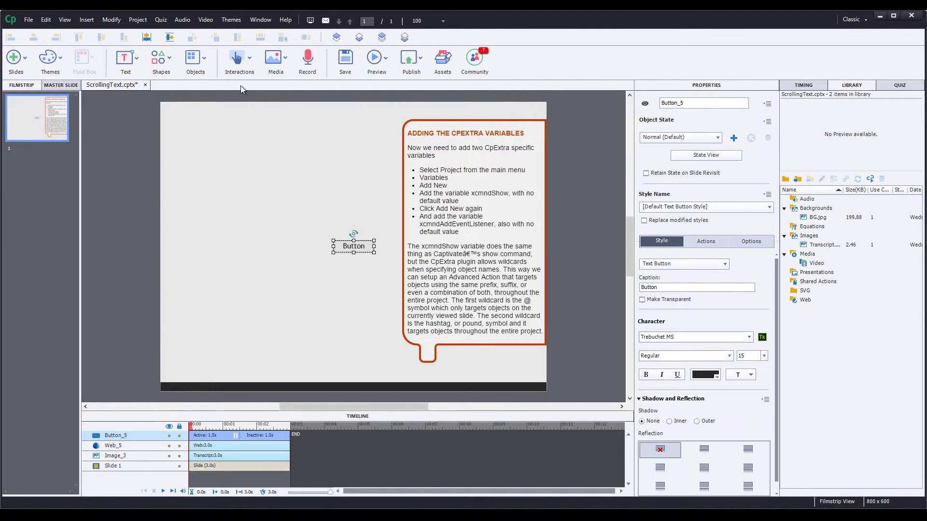
# Duplicate the button as a transparent 'X' button in CloseTranscript style, sized to the bubble's tab.
pyautogui.hotkey('ctrl', 'd')
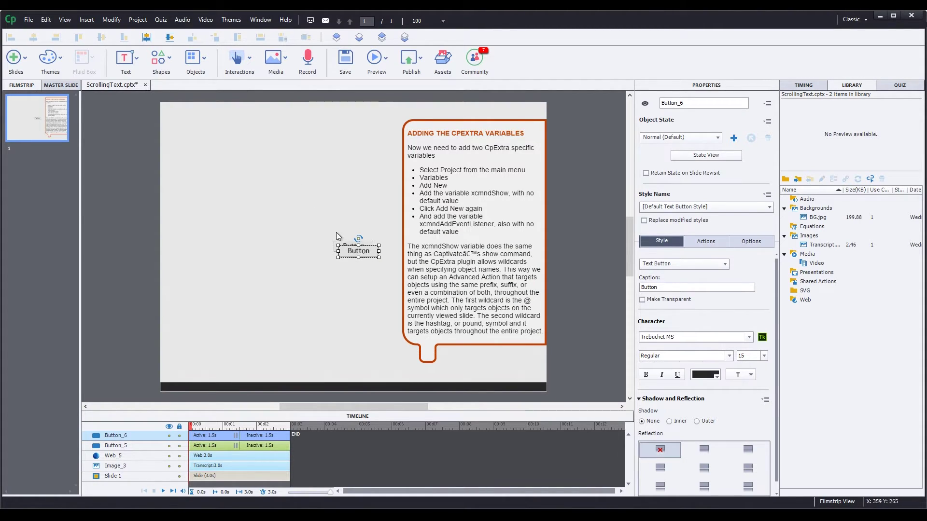
pyautogui.moveTo(365, 250); pyautogui.dragTo(448, 350)
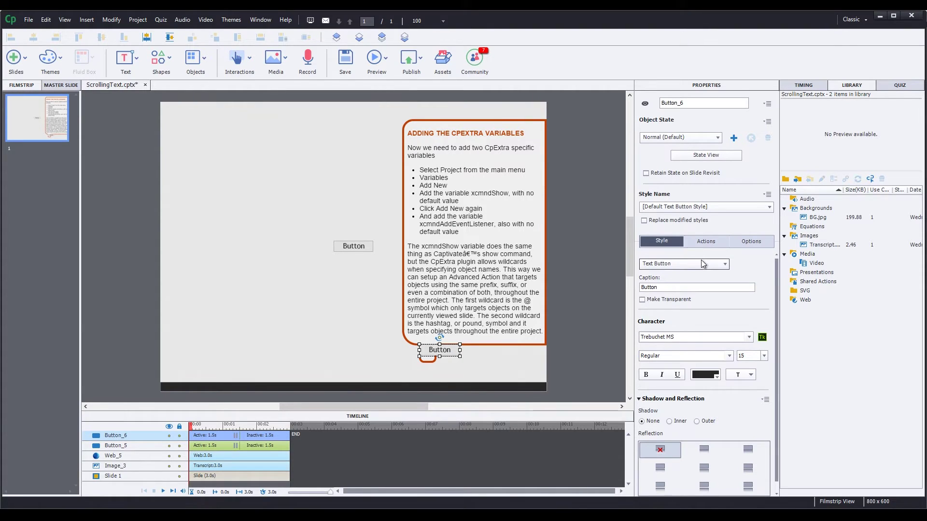
pyautogui.click(719, 264)
pyautogui.click(691, 287)
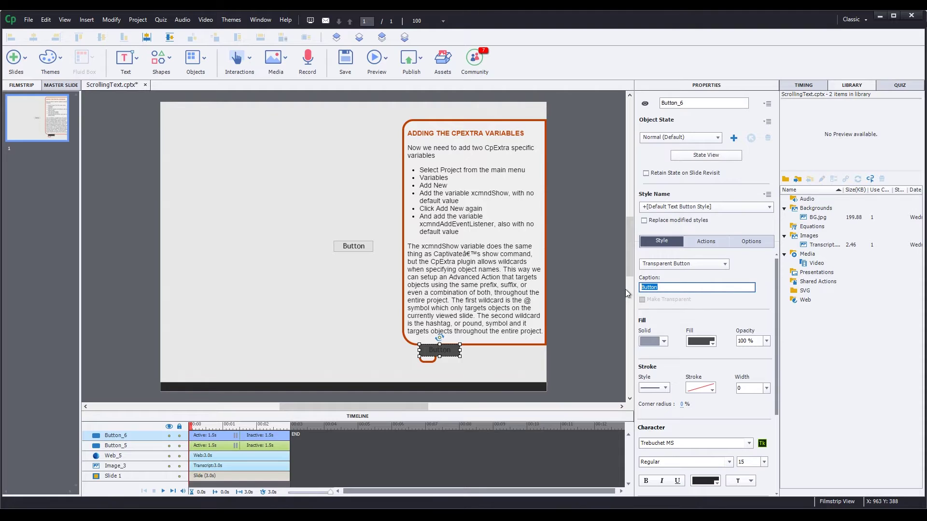
pyautogui.write('X')
pyautogui.press('Return')
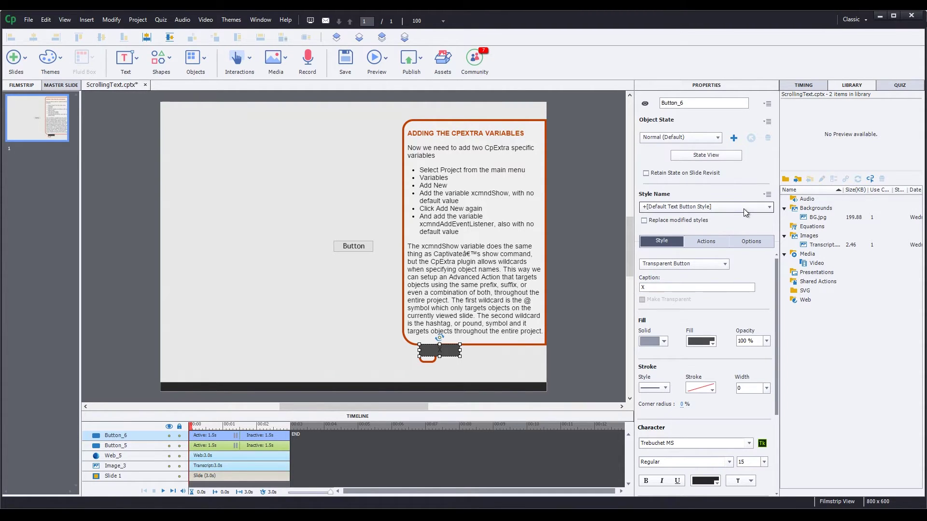
pyautogui.click(744, 209)
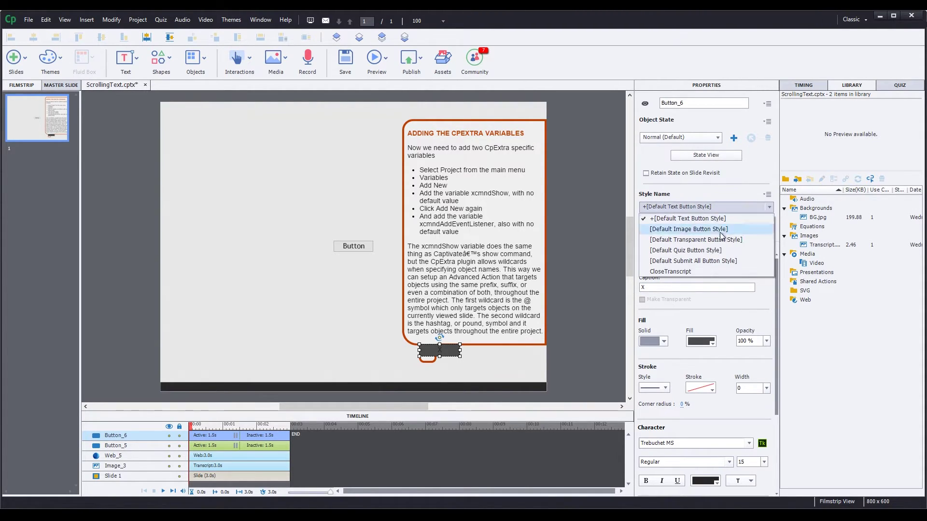
pyautogui.click(690, 270)
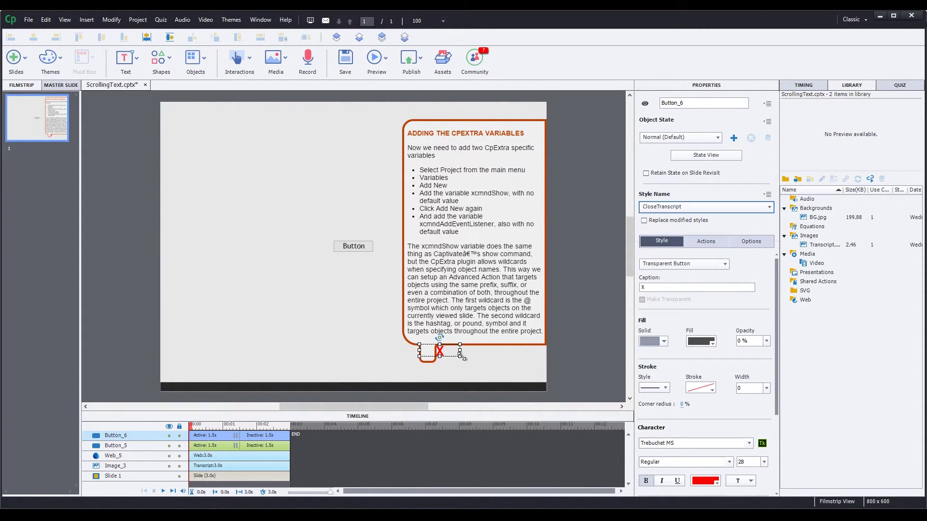
pyautogui.moveTo(459, 356); pyautogui.dragTo(438, 363)
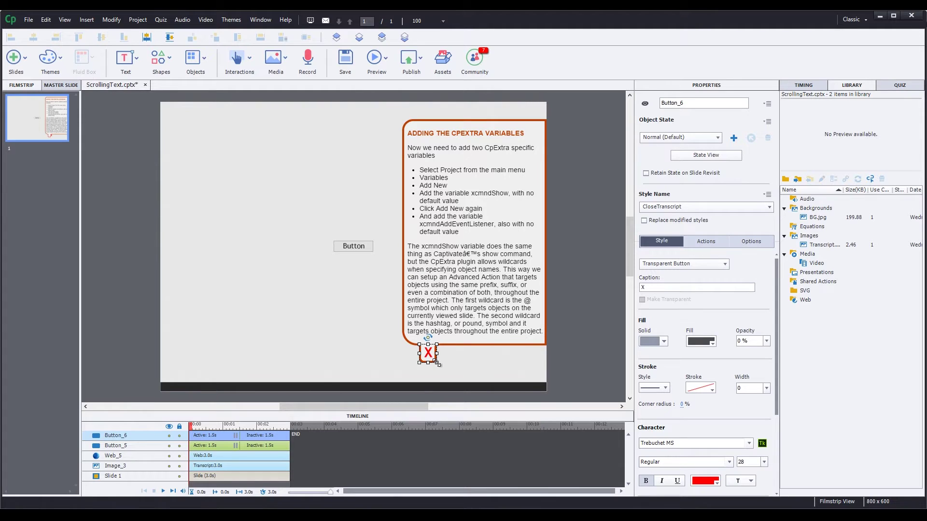
# Check the X button's RollOver and Down states, then return it to Normal.
pyautogui.click(713, 140)
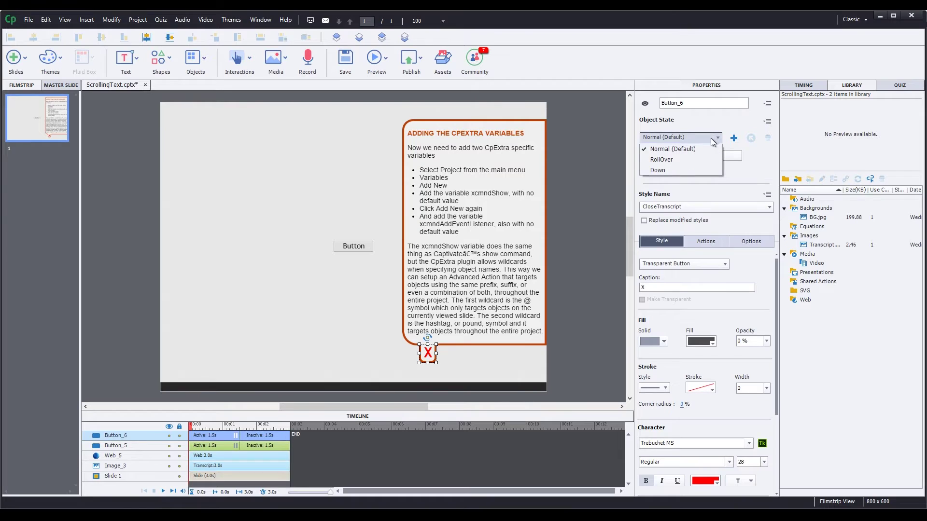
pyautogui.click(692, 159)
pyautogui.click(703, 139)
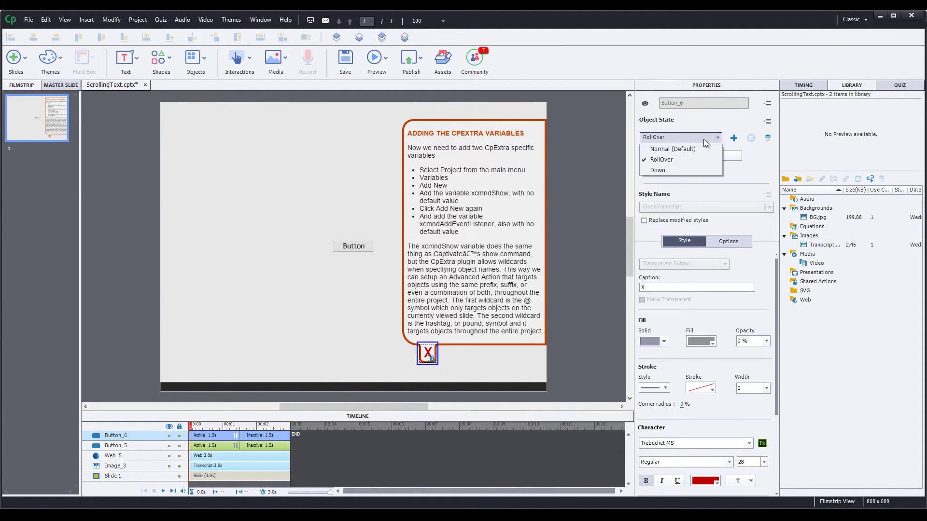
pyautogui.click(678, 171)
pyautogui.click(709, 137)
pyautogui.click(688, 148)
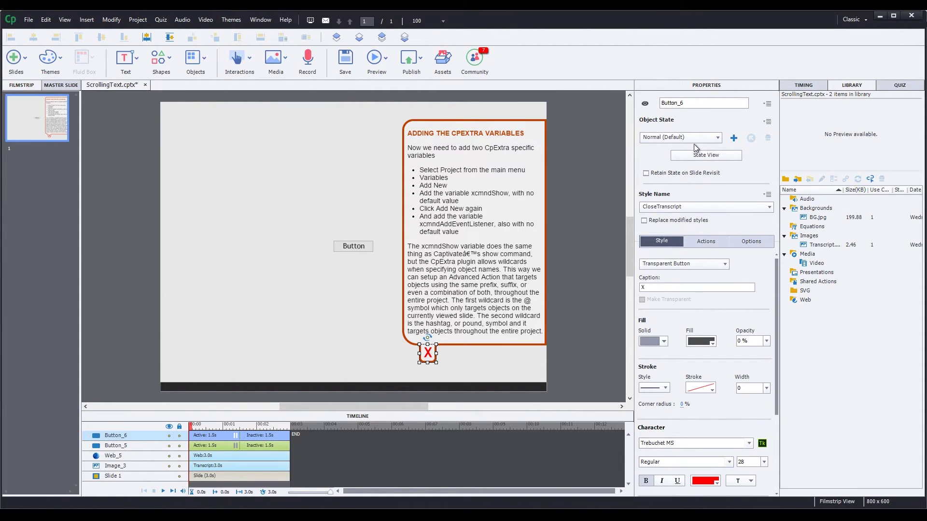
# Turn off Pause After in Button_6's timing so the slide keeps playing.
pyautogui.click(798, 88)
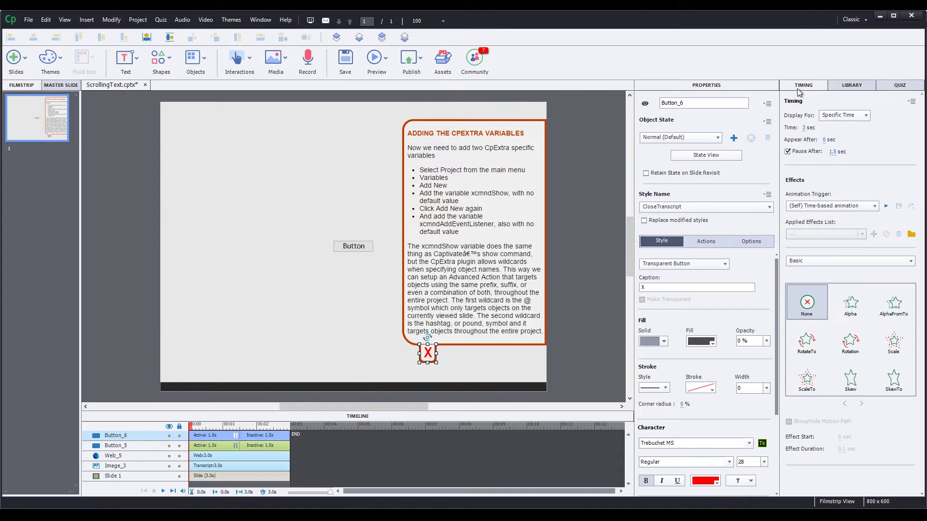
pyautogui.click(788, 152)
pyautogui.click(589, 242)
# Group the bubble image, Web_5 and X button, and name the group Transcript01.
pyautogui.moveTo(588, 376); pyautogui.dragTo(400, 100)
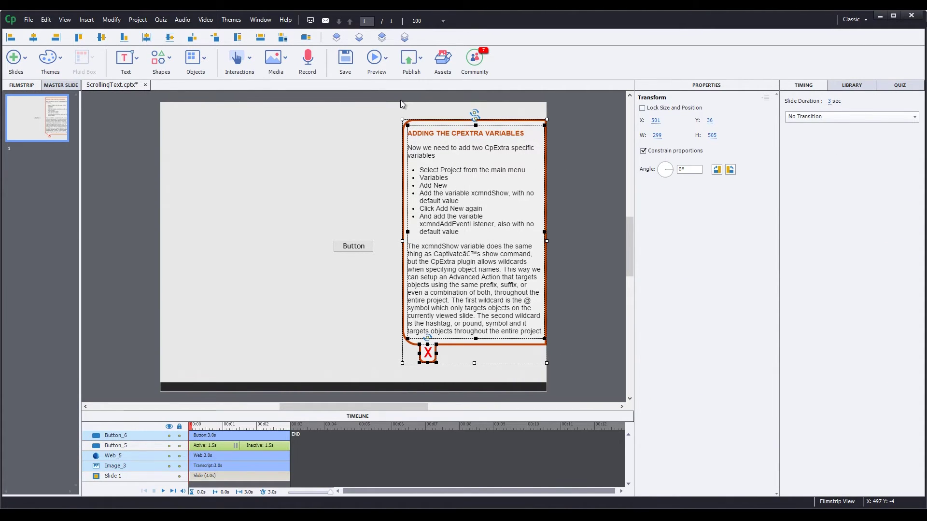
pyautogui.hotkey('ctrl', 'g')
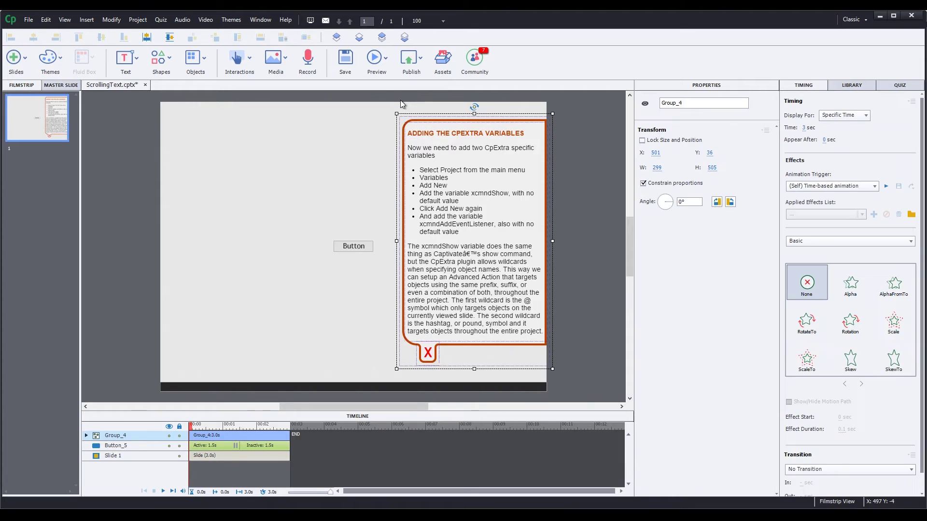
pyautogui.doubleClick(719, 102)
pyautogui.write('Tran')
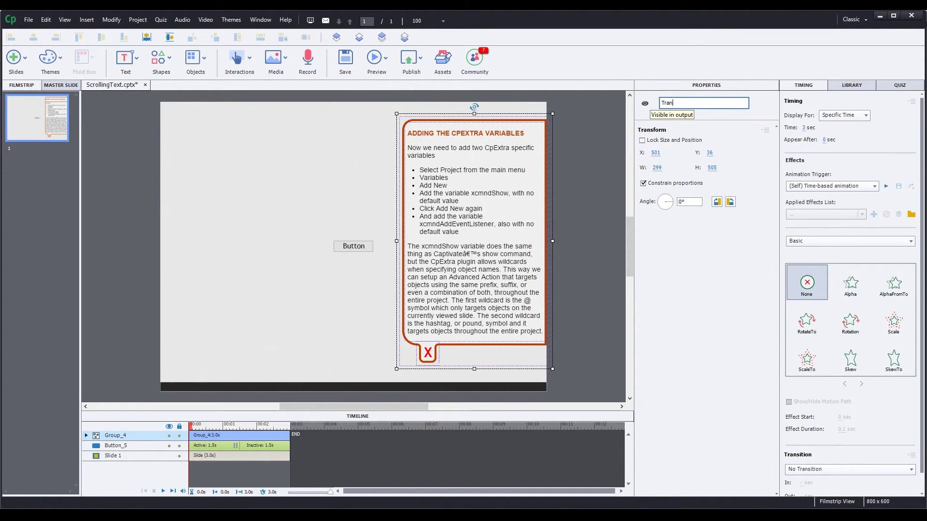
pyautogui.write('script01')
pyautogui.press('Return')
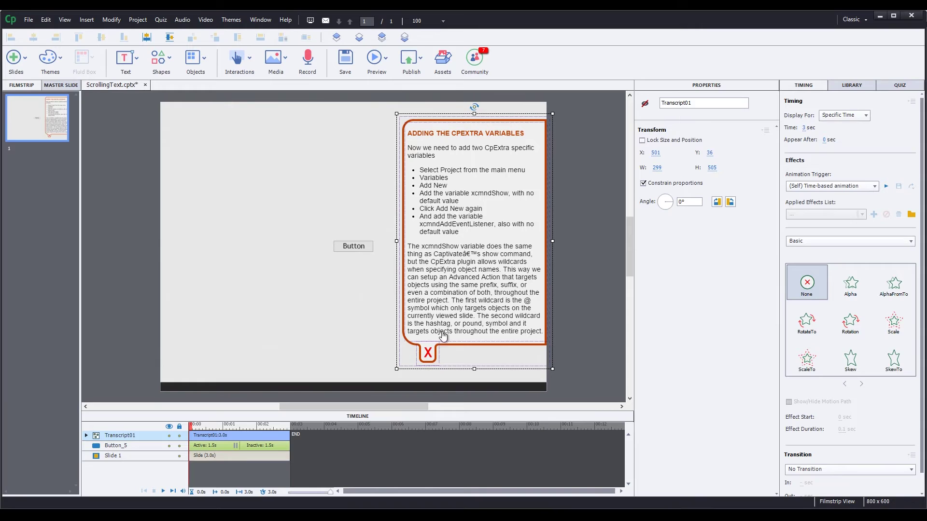
# Set the X button's On Success action to Hide Transcript01, with Continue Playing the Project off.
pyautogui.click(427, 355)
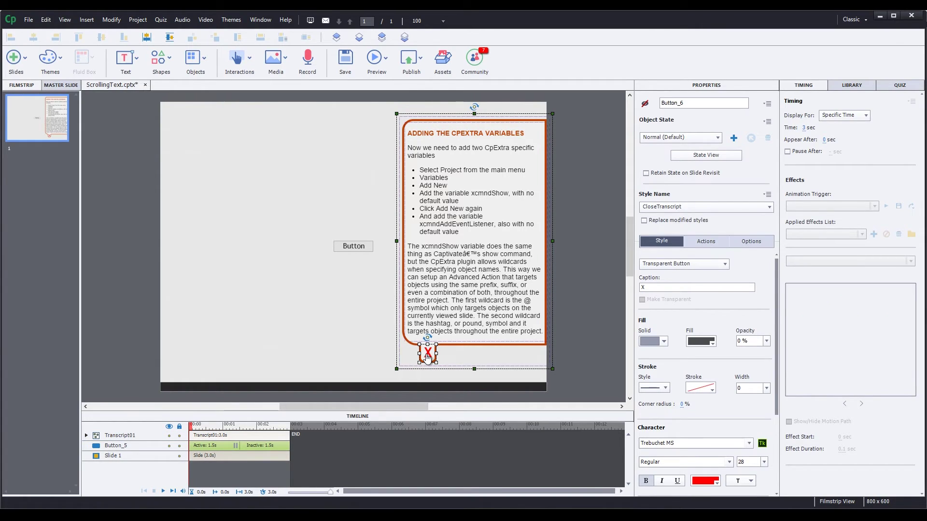
pyautogui.click(706, 241)
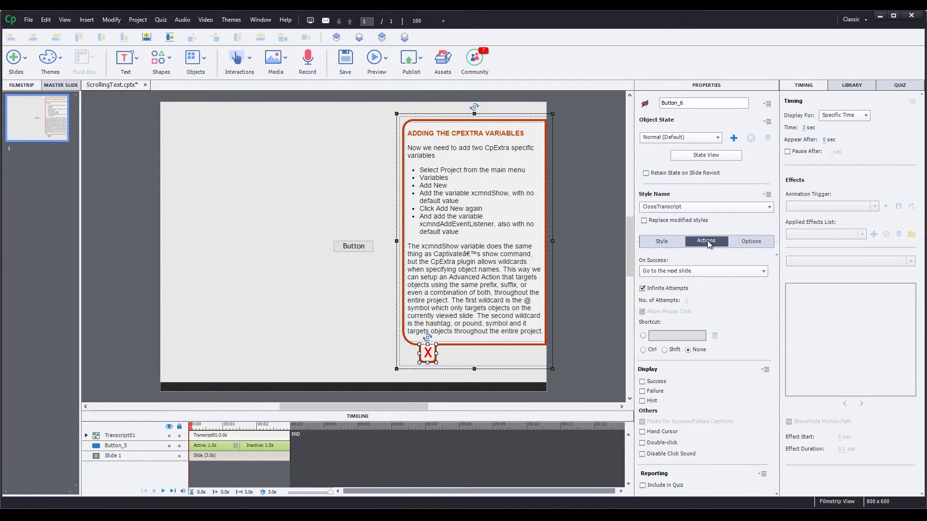
pyautogui.click(706, 270)
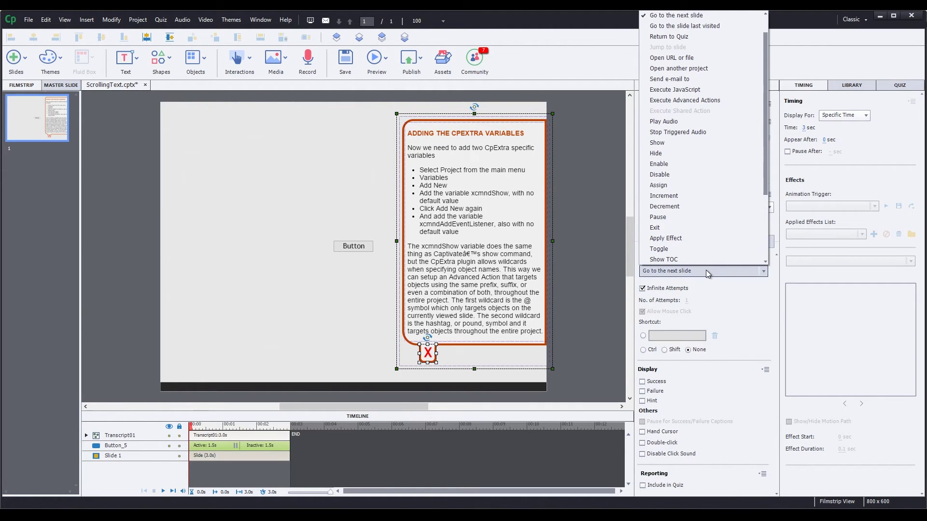
pyautogui.click(691, 154)
pyautogui.click(723, 291)
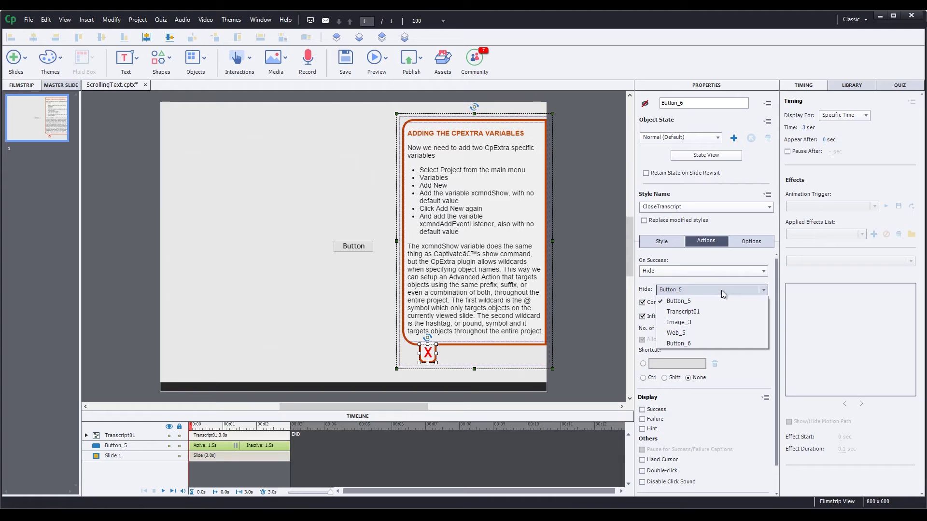
pyautogui.click(712, 310)
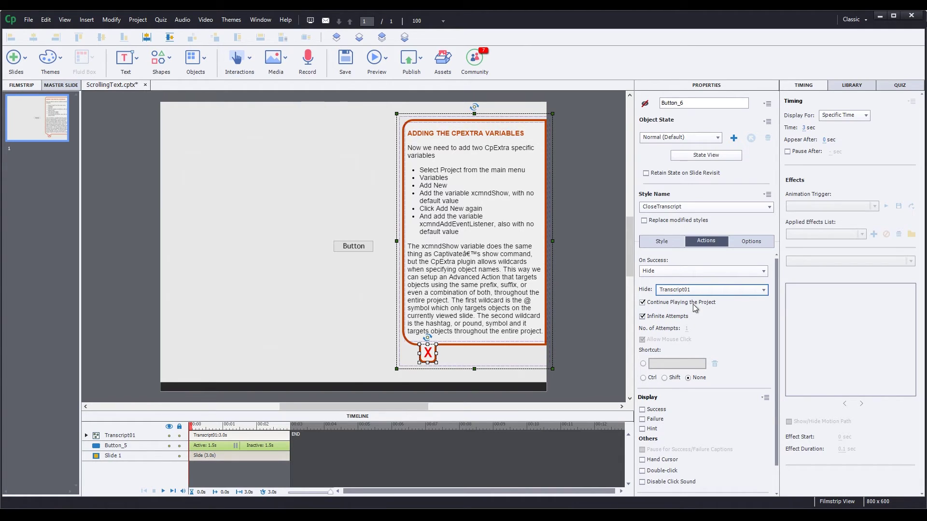
pyautogui.click(643, 304)
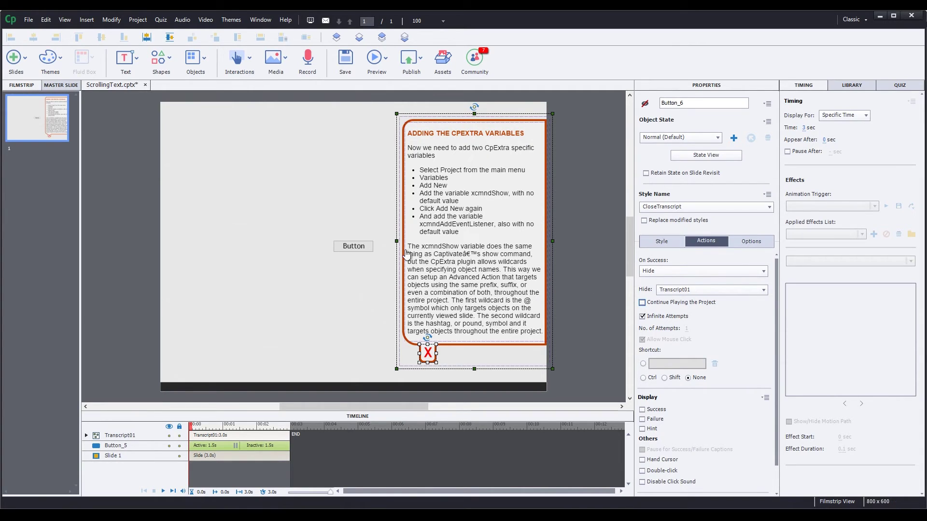
# Set Button_5's On Success to Show Transcript01, with Continue Playing and Pause After off.
pyautogui.click(365, 250)
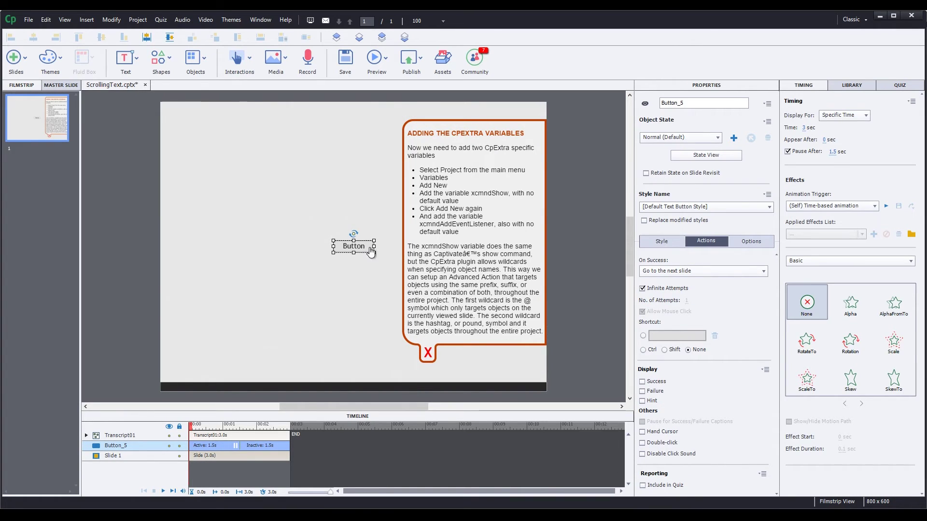
pyautogui.click(714, 270)
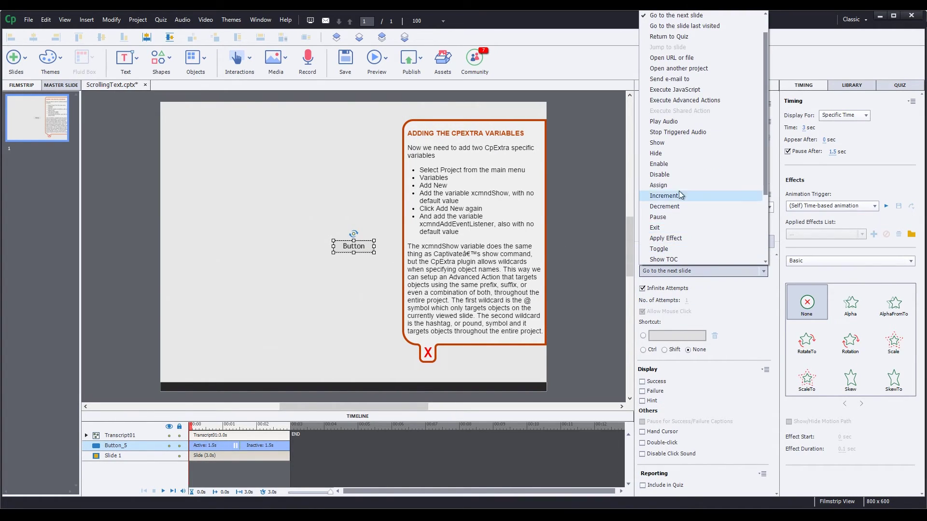
pyautogui.click(674, 143)
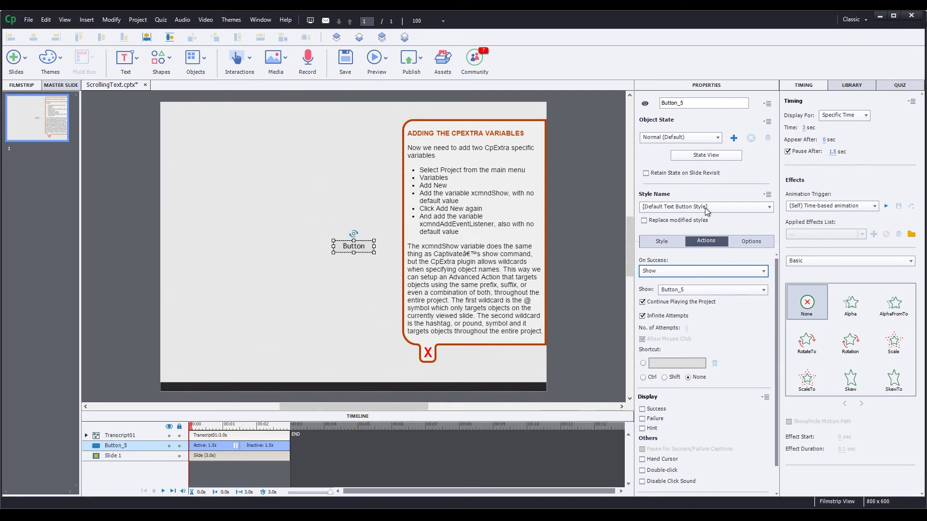
pyautogui.click(726, 289)
pyautogui.click(708, 310)
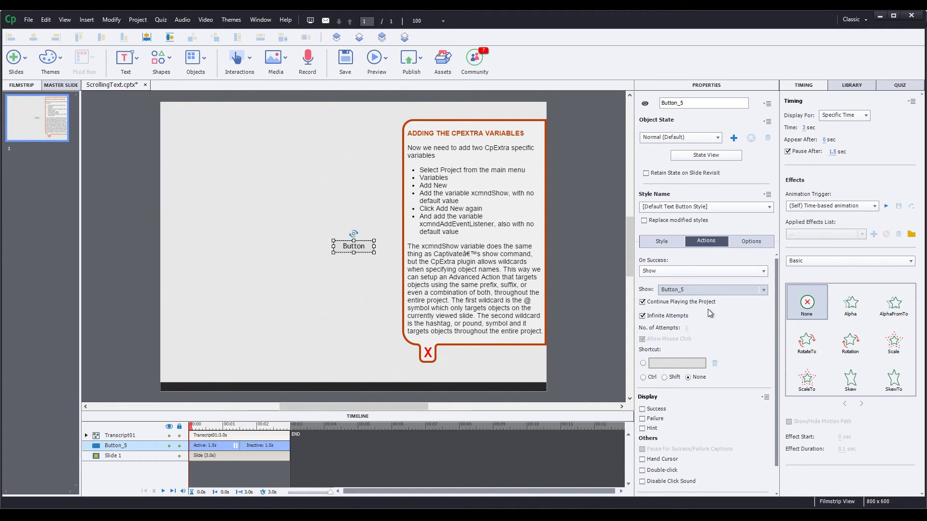
pyautogui.click(643, 302)
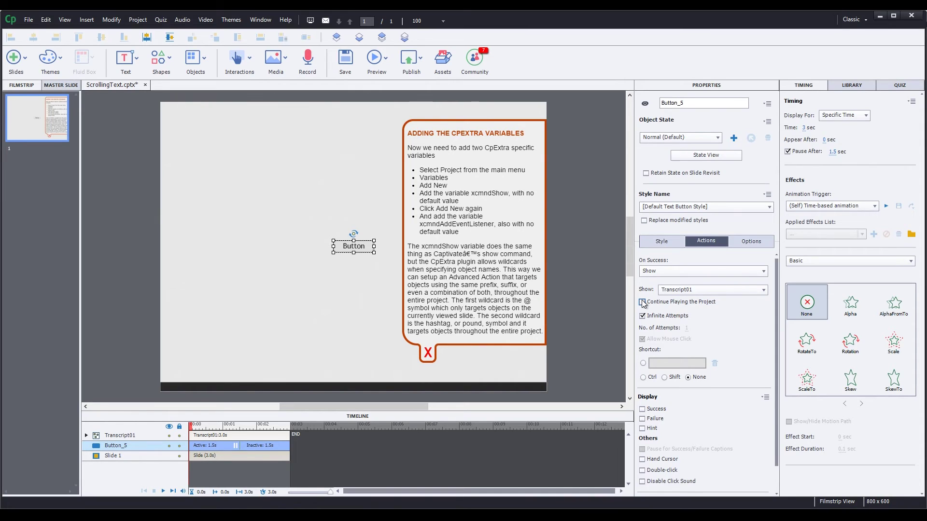
pyautogui.click(787, 152)
# Change Button_5's caption to 'Show Transcript' and enlarge the button to fit it.
pyautogui.click(665, 247)
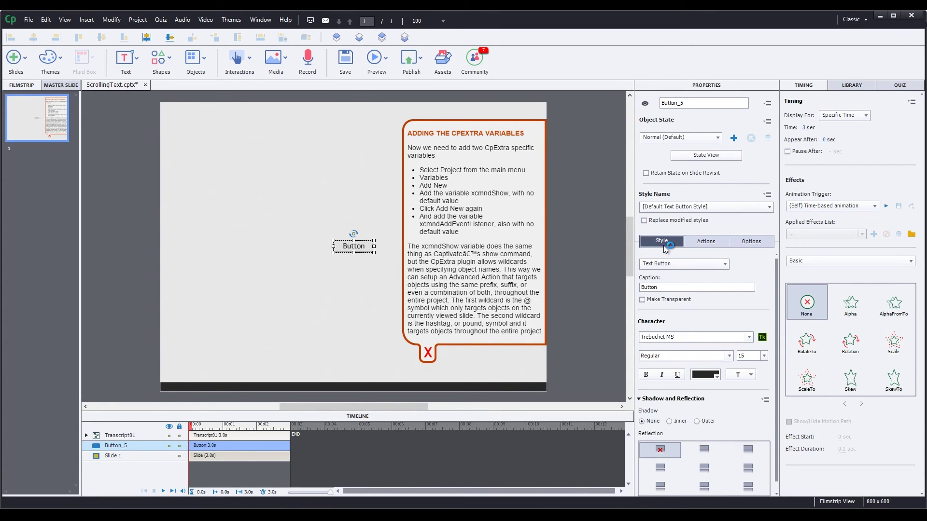
pyautogui.moveTo(673, 287); pyautogui.dragTo(621, 282)
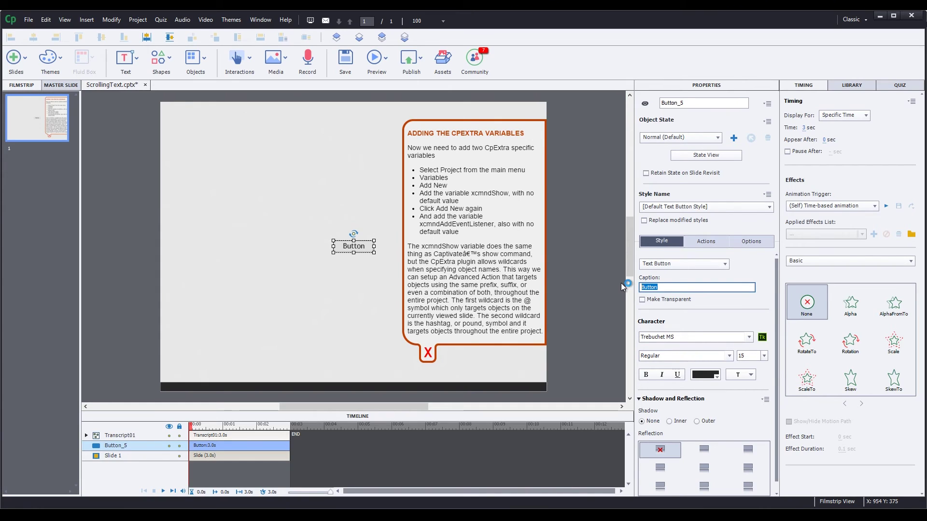
pyautogui.write('Show Transcr')
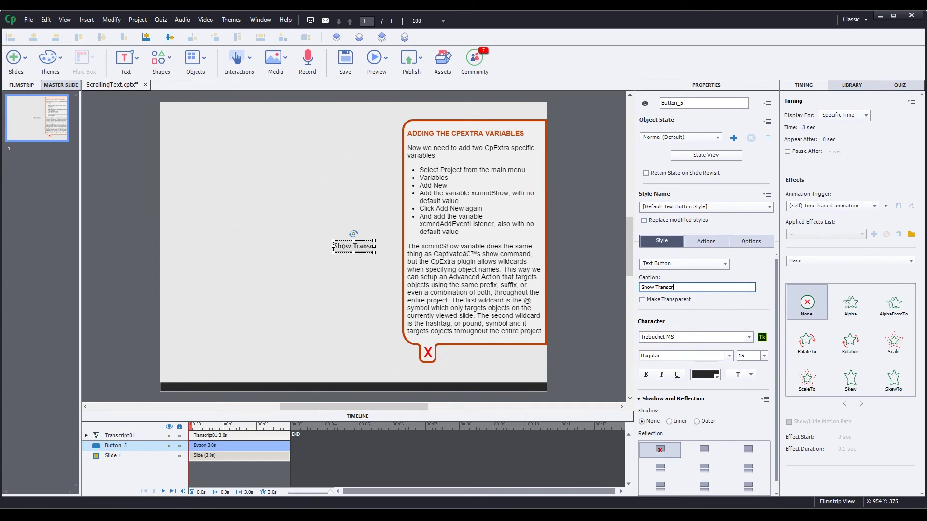
pyautogui.write('ipt')
pyautogui.press('Return')
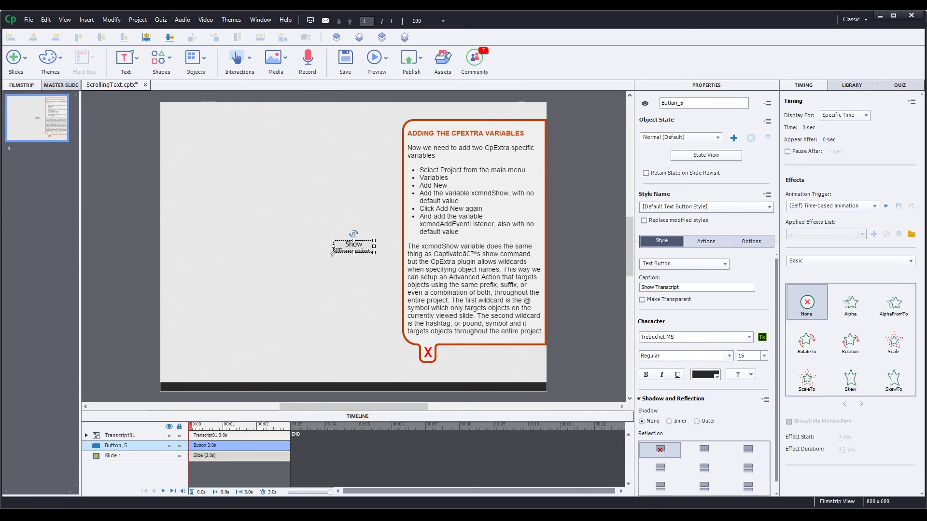
pyautogui.moveTo(332, 254); pyautogui.dragTo(294, 269)
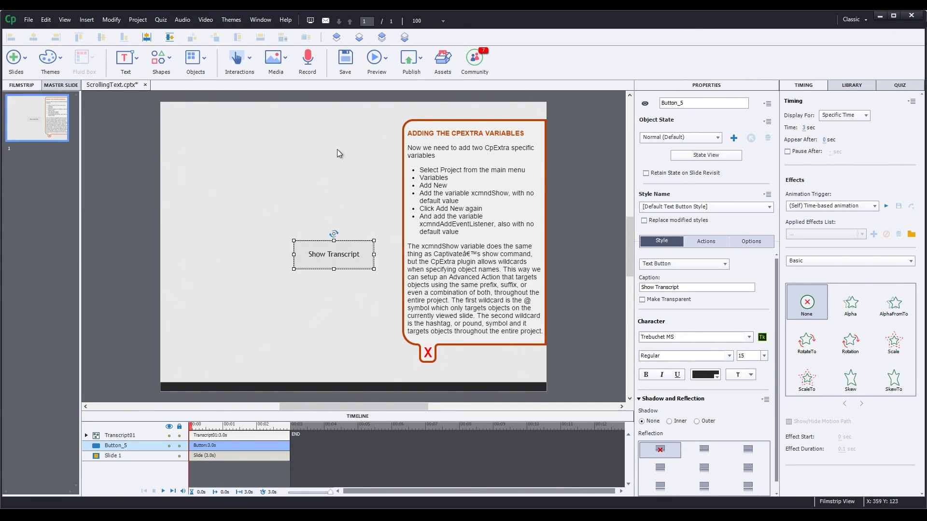
pyautogui.click(369, 59)
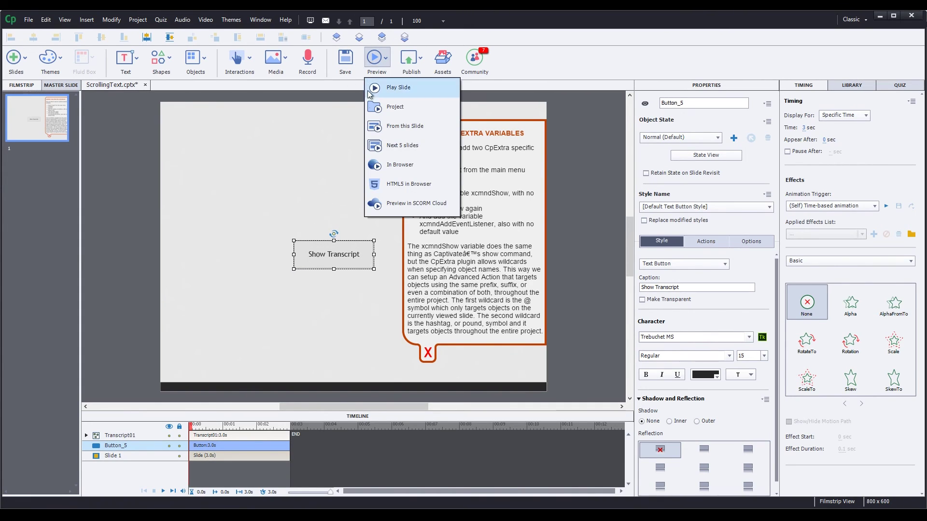
# In the HTML5 preview, open the transcript, scroll it, close it with X, and reopen it.
pyautogui.click(386, 181)
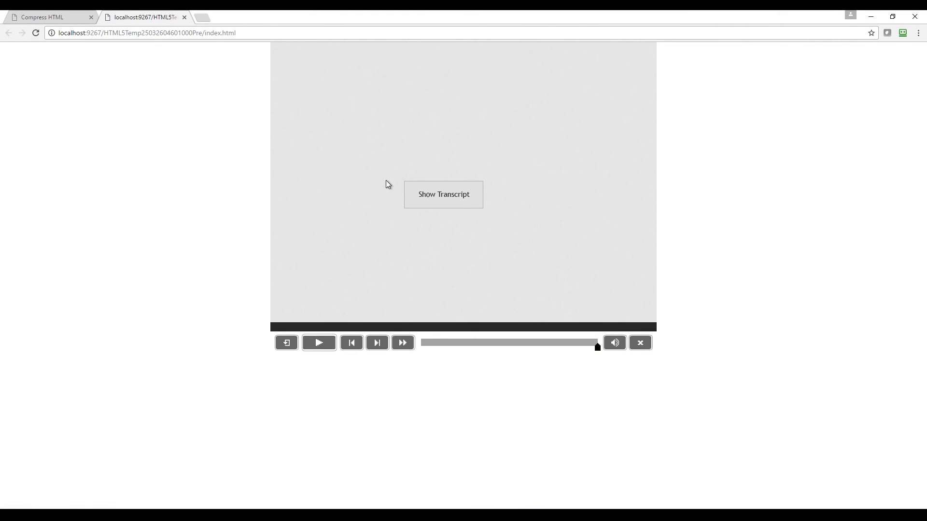
pyautogui.click(441, 193)
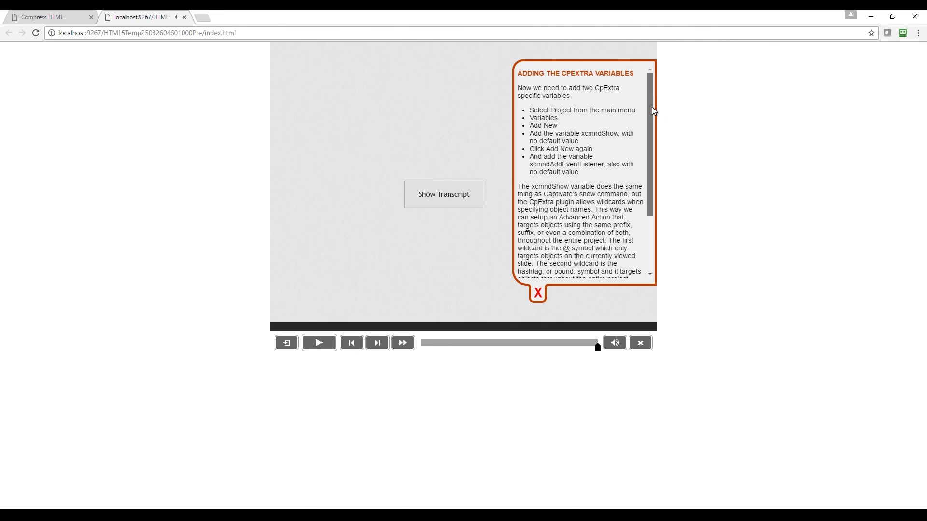
pyautogui.moveTo(650, 106); pyautogui.dragTo(673, 77)
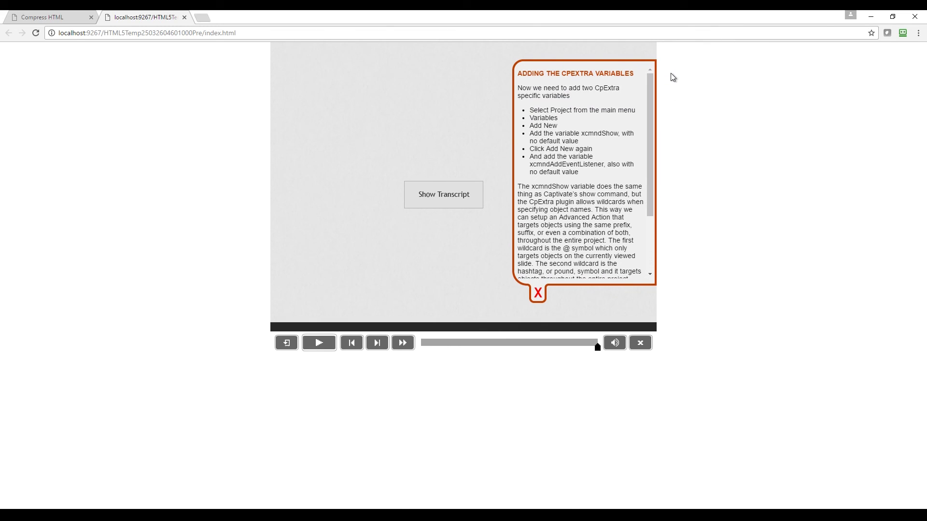
pyautogui.click(538, 293)
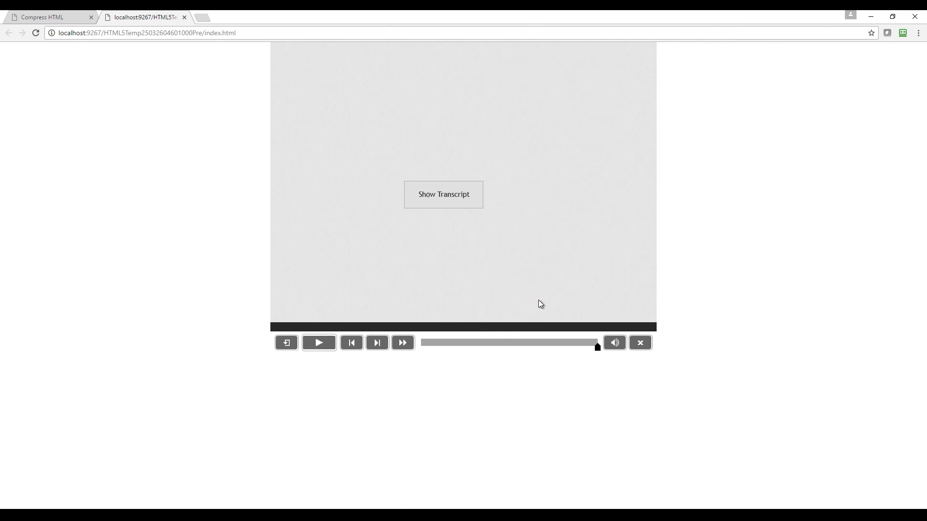
pyautogui.click(440, 201)
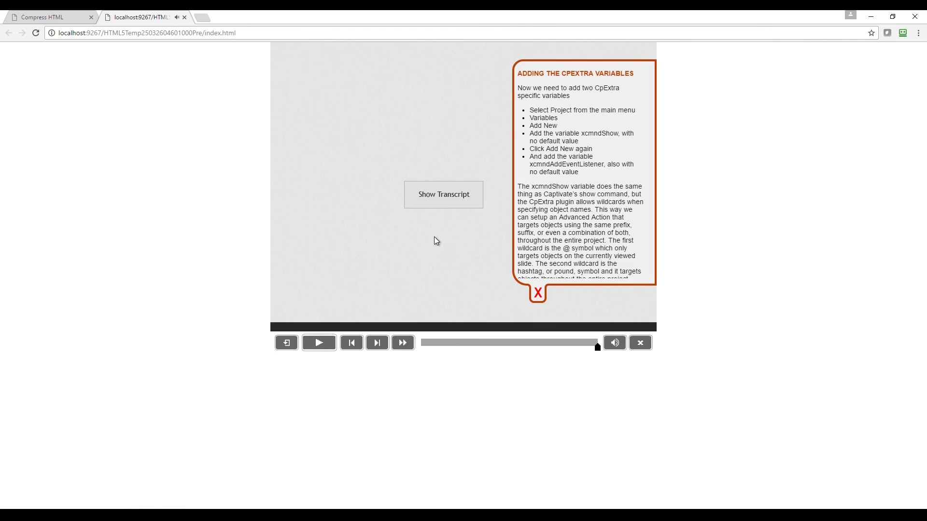